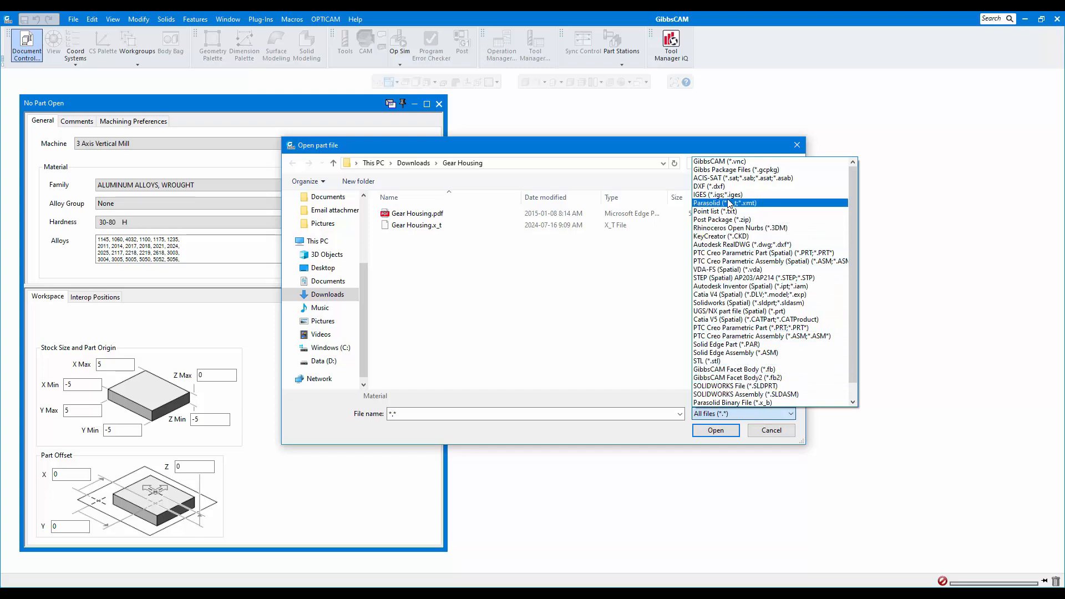
Open the Parasolid file Gear Housing.x_t from the Gear Housing folder and deselect the imported solid
scroll(722, 280, down, 1)
click(704, 403)
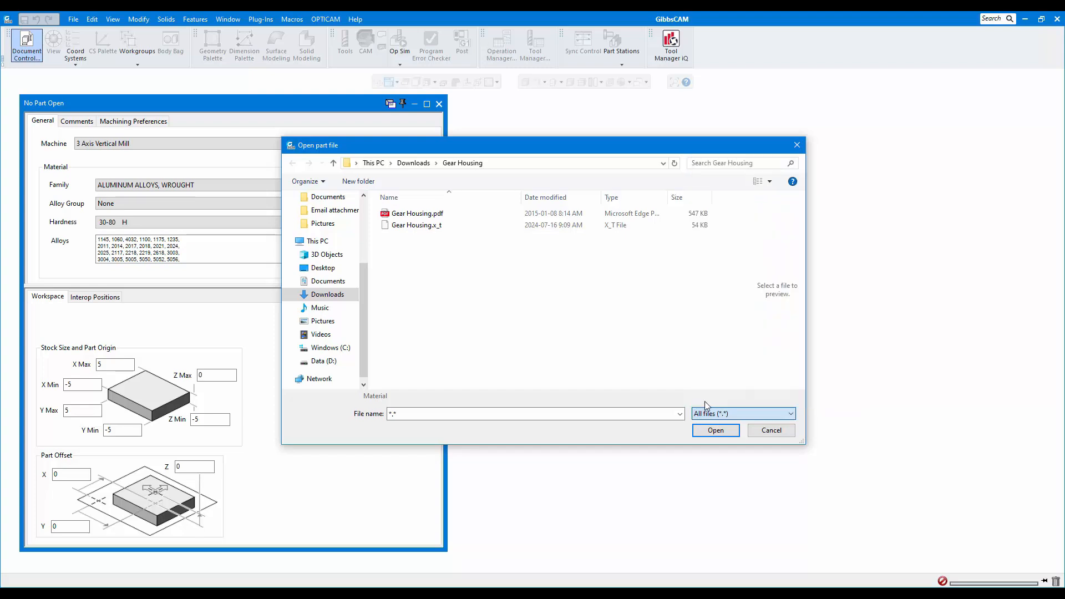
double_click(424, 226)
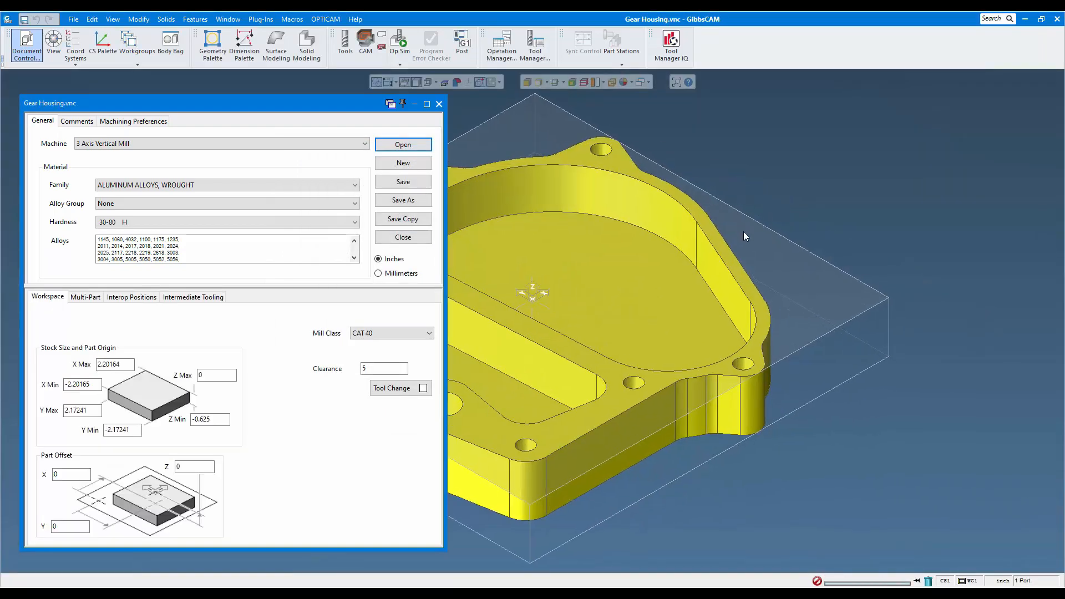
scroll(743, 232, down, 3)
middle_drag(567, 152, 726, 173)
click(654, 180)
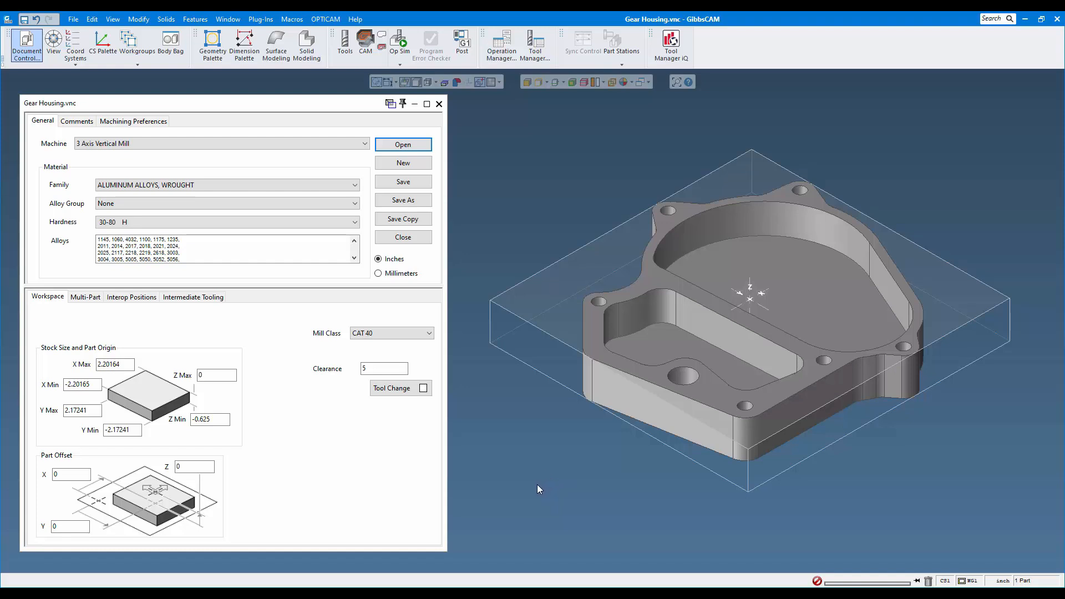
Set the stock's X and Y limits to -2.35 minimum and 2.35 maximum
drag(129, 366, 106, 365)
text(35)
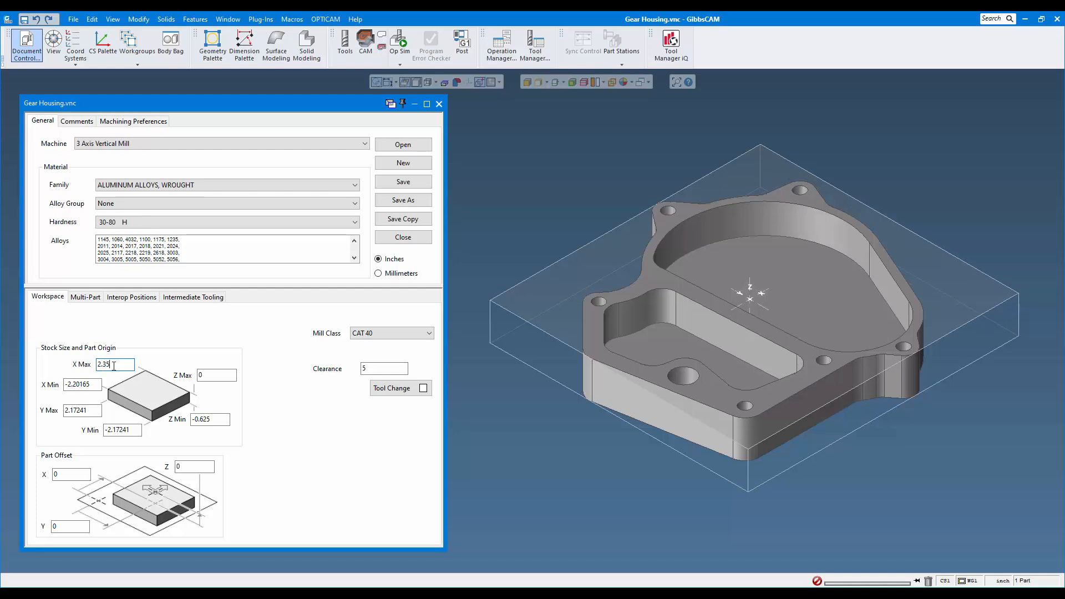
drag(97, 384, 73, 410)
text(3535)
drag(139, 430, 117, 430)
text(35)
Set the stock's Z minimum to -0.95, Z maximum to 0.05 and the clearance to 1, closing the document settings
drag(228, 420, 202, 420)
text(95)
click(216, 374)
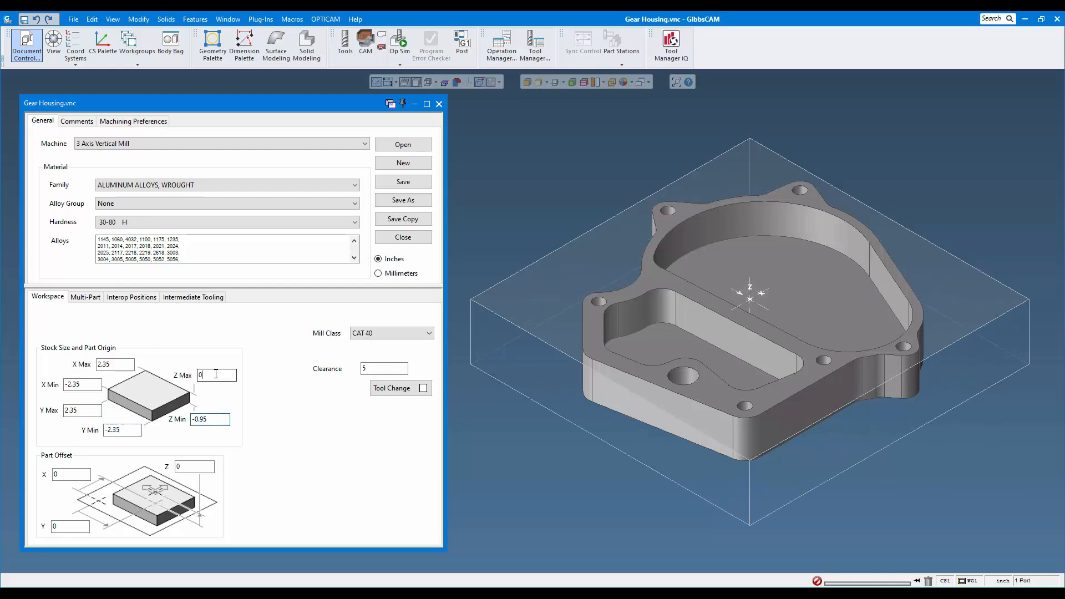
text(.05)
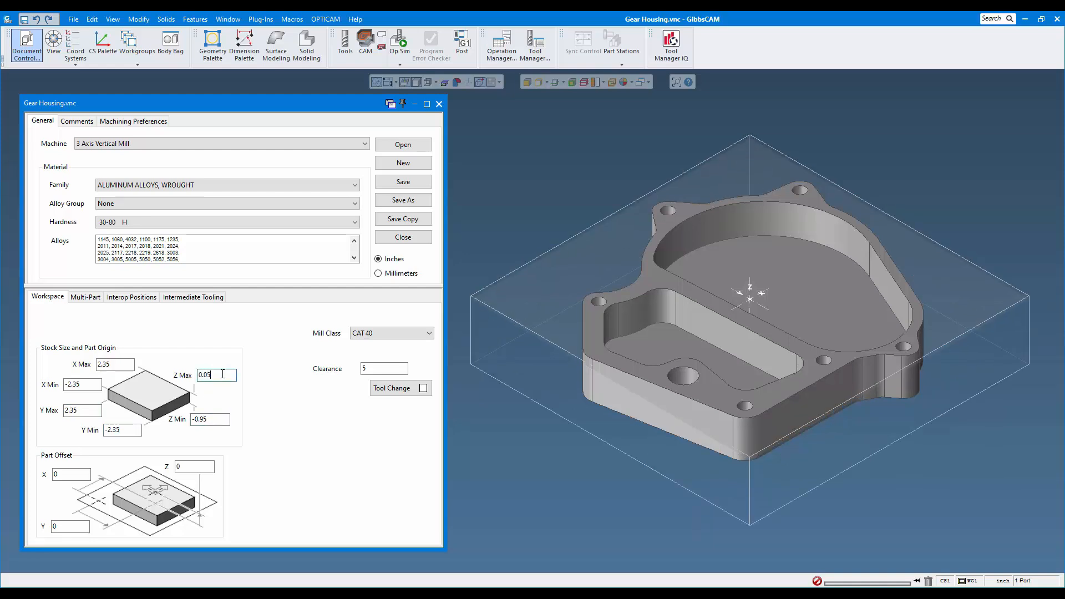
double_click(365, 371)
text(1)
click(440, 104)
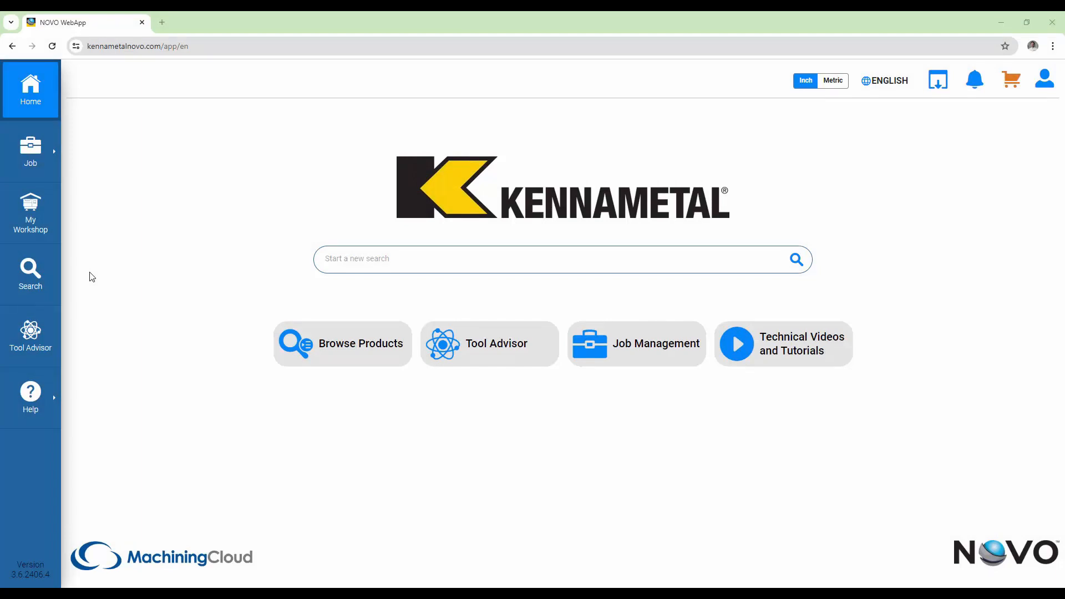
Switch to the Kennametal NOVO web app and browse the milling catalog to the indexable face mills
click(32, 269)
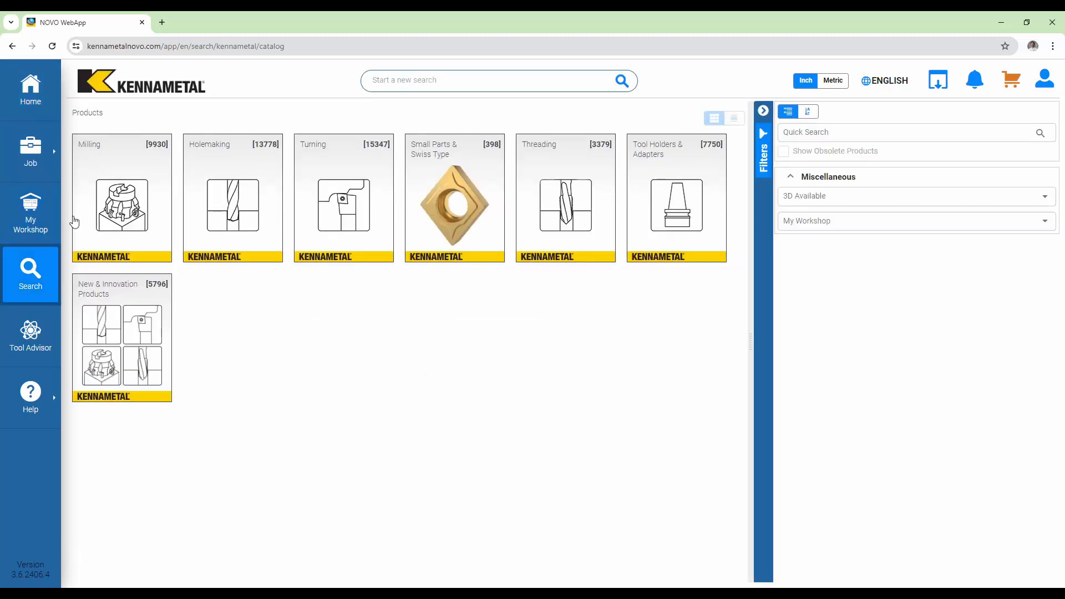
click(121, 161)
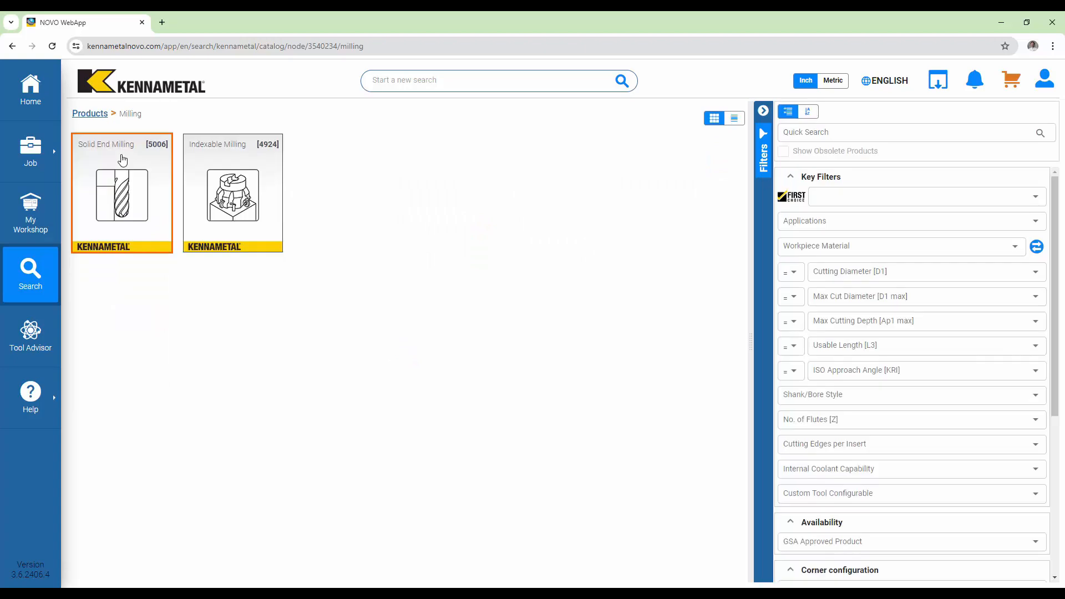
click(230, 160)
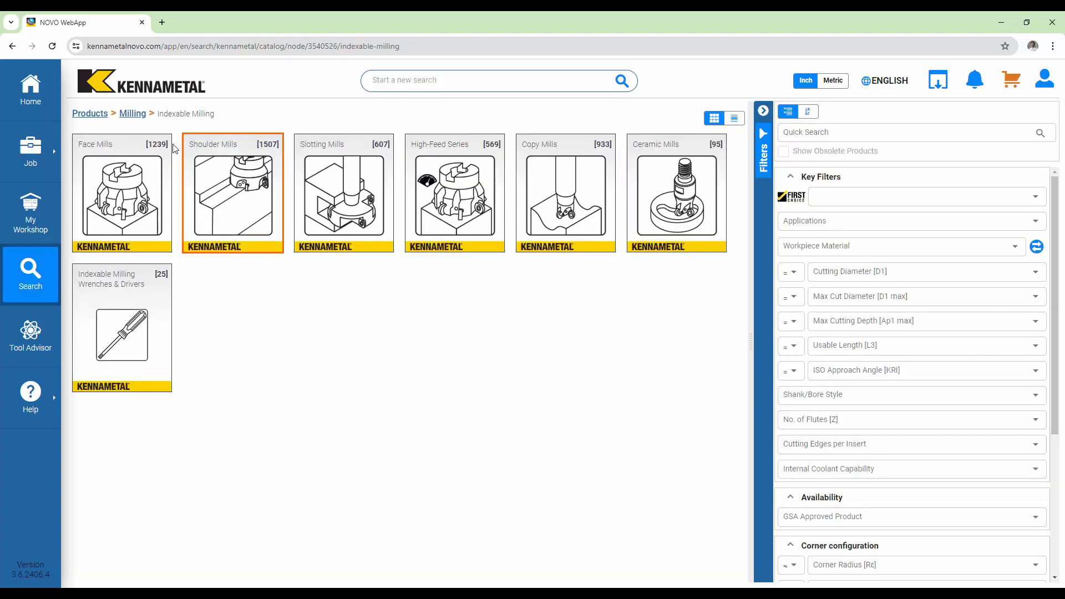
click(127, 144)
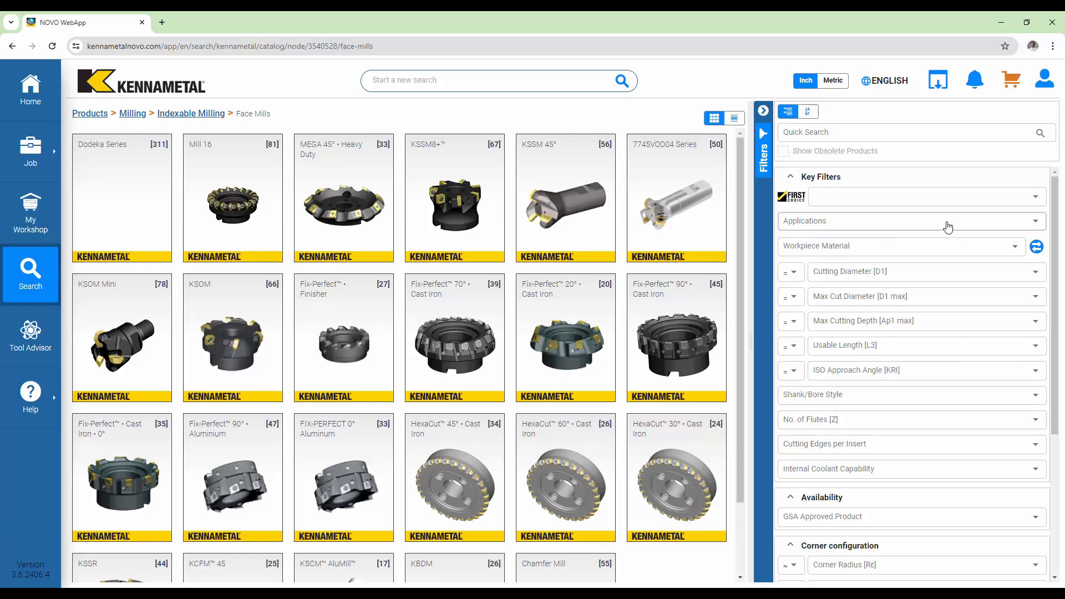
Filter the face mills by Non-Ferrous Materials as workpiece material and a cutting diameter D1 of 3.000
click(1014, 248)
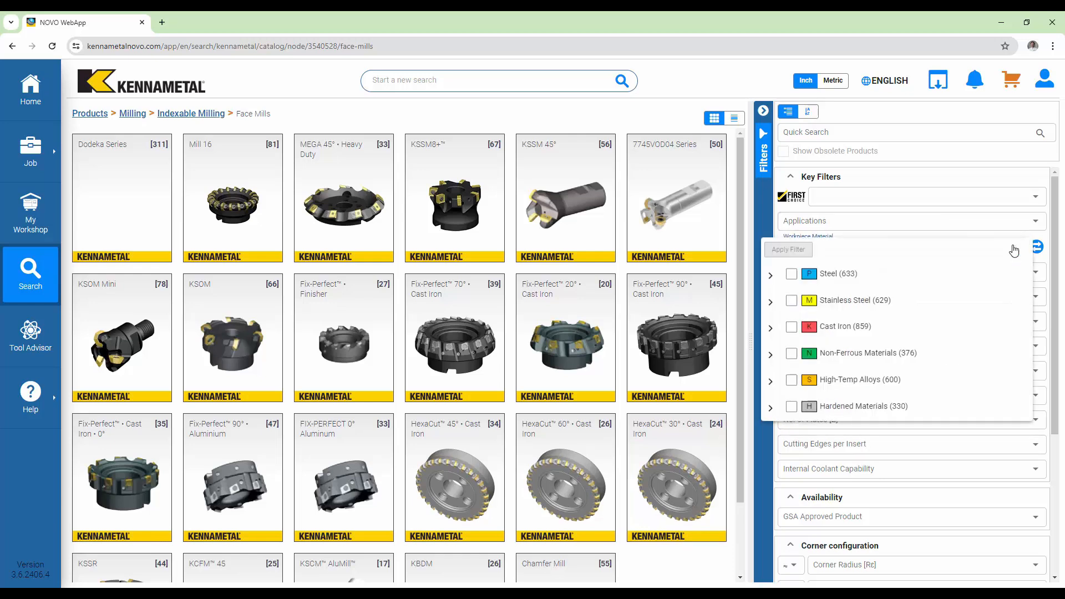
click(792, 354)
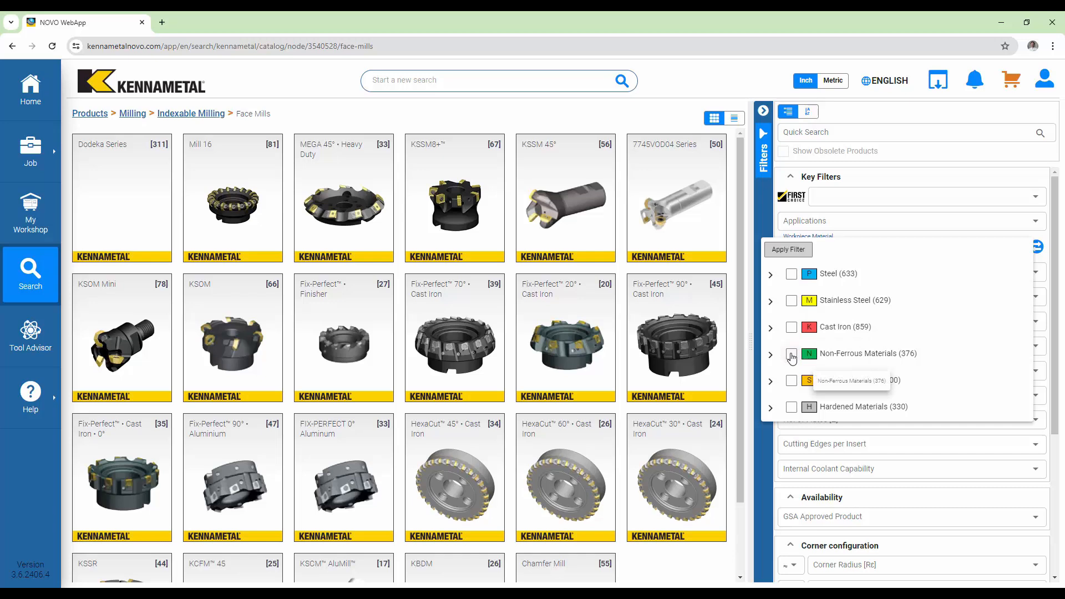
click(788, 250)
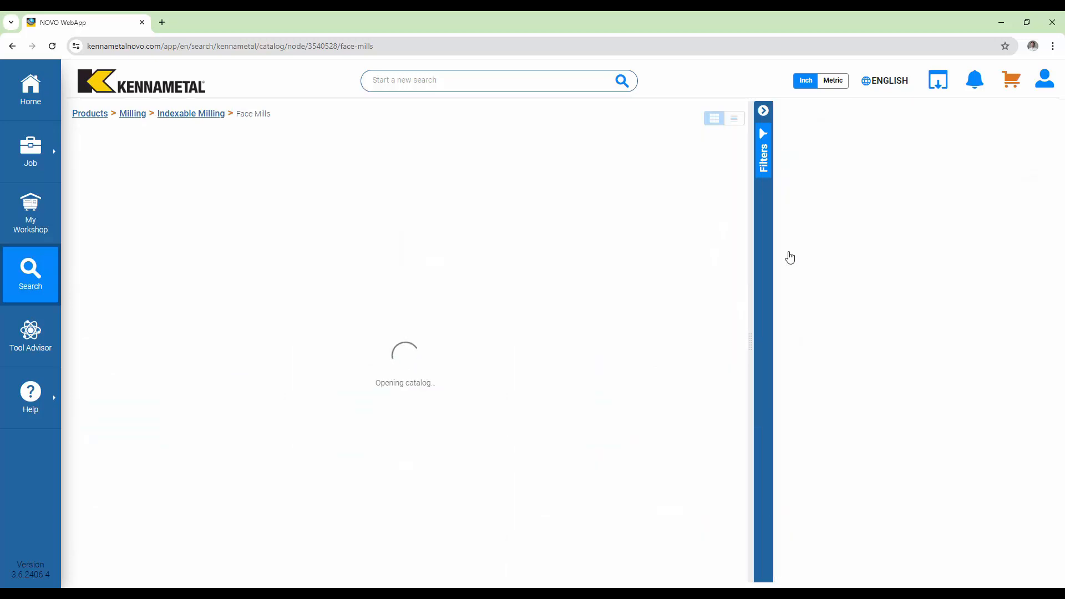
click(890, 314)
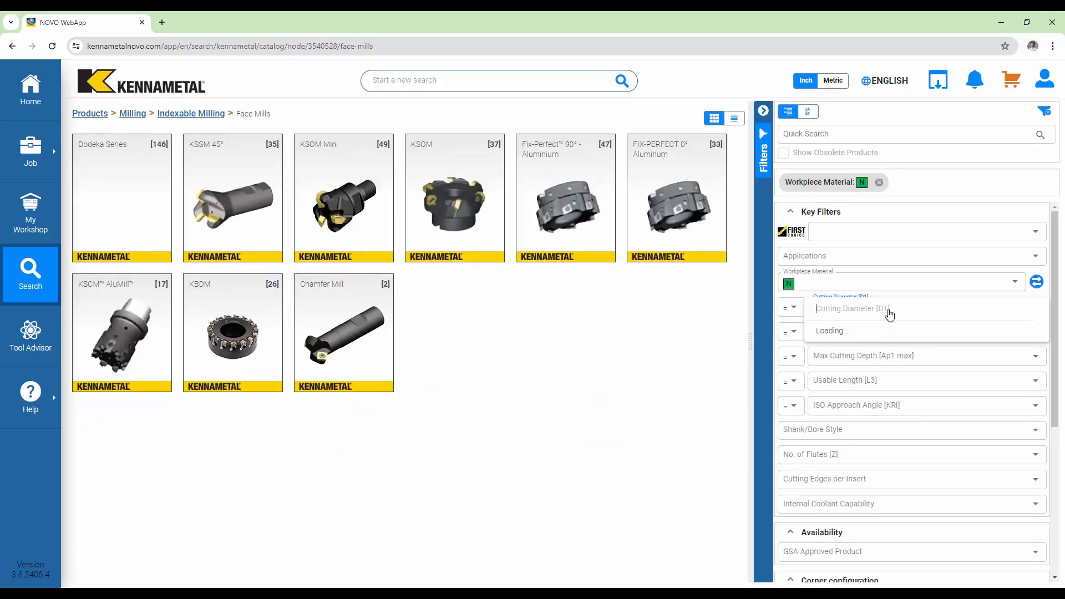
text(3)
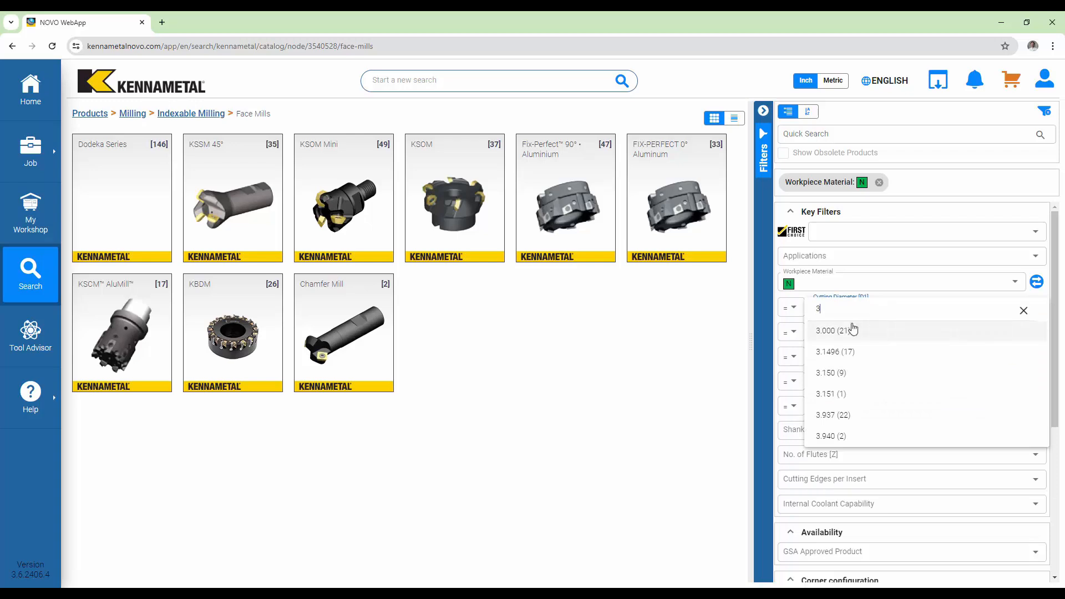
click(842, 333)
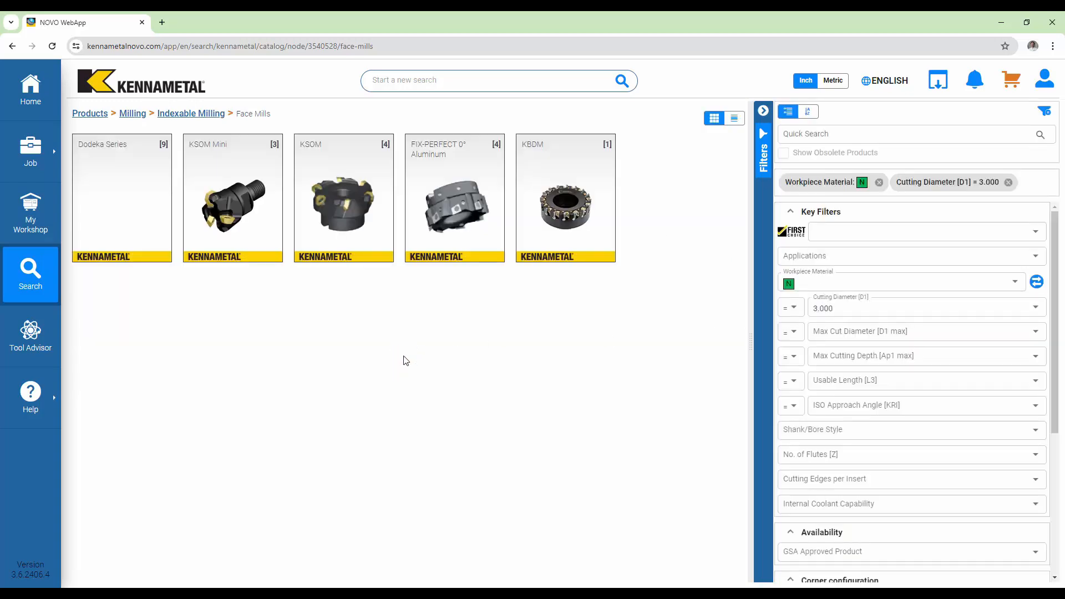
Open the six-flute KSOM inch shell mill KSOM300OF6445F4 and look at its dimension drawing
click(344, 195)
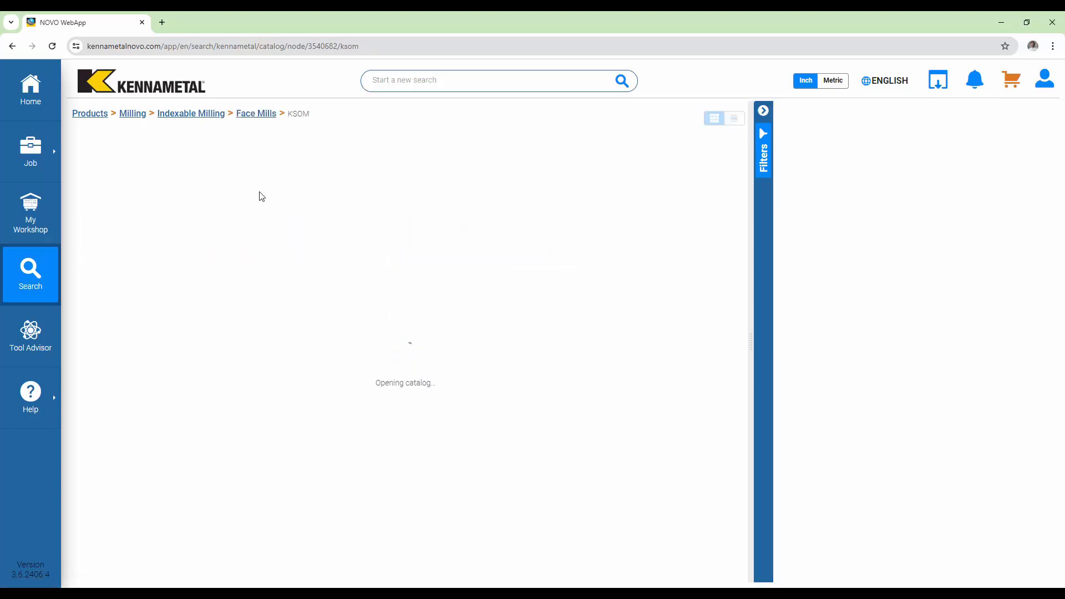
click(121, 211)
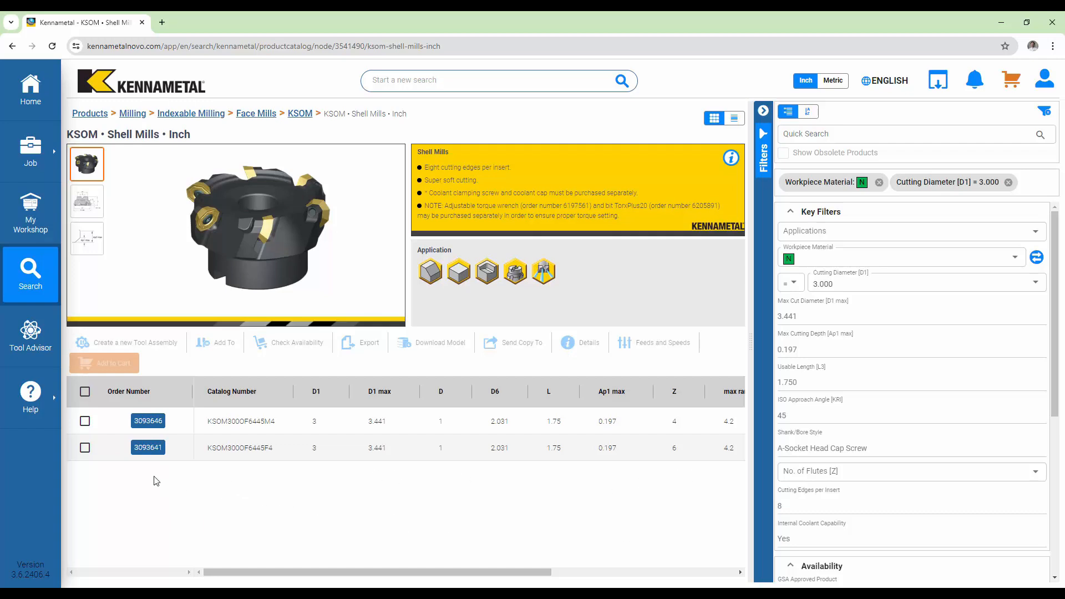
click(141, 451)
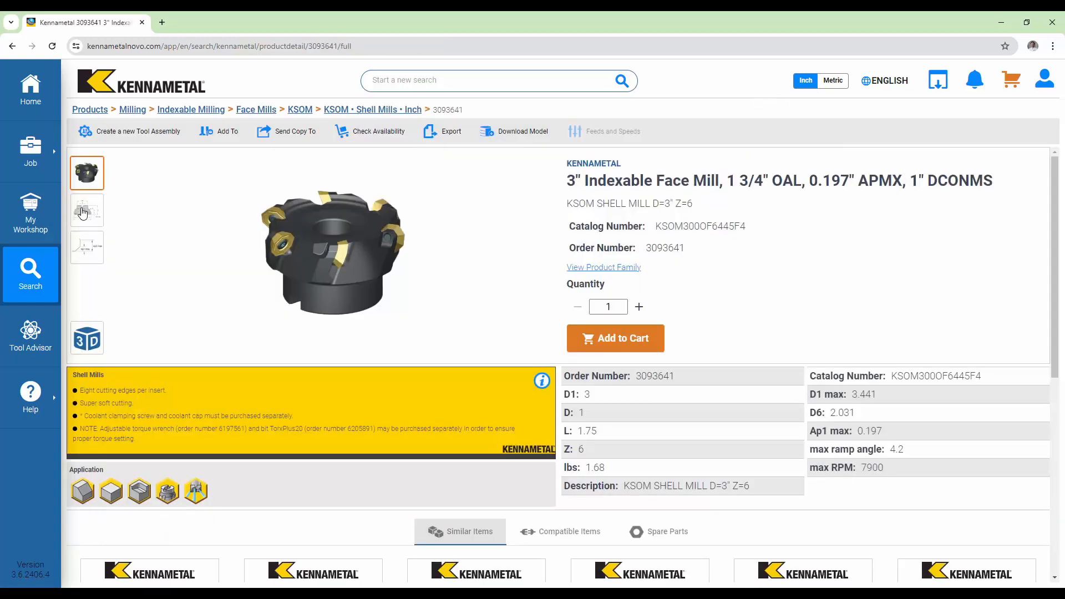
click(82, 212)
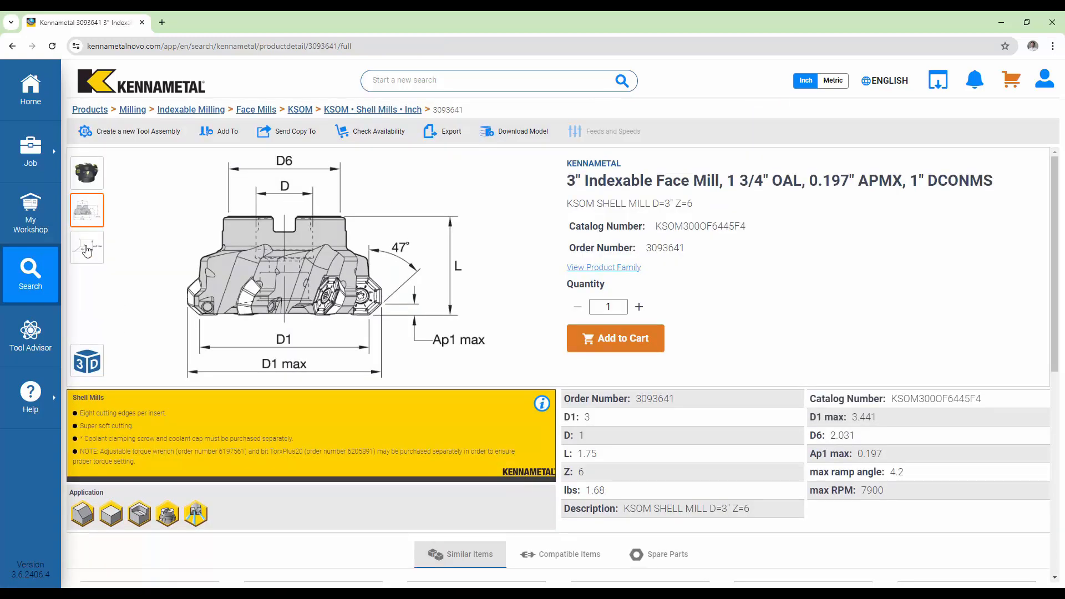
click(93, 183)
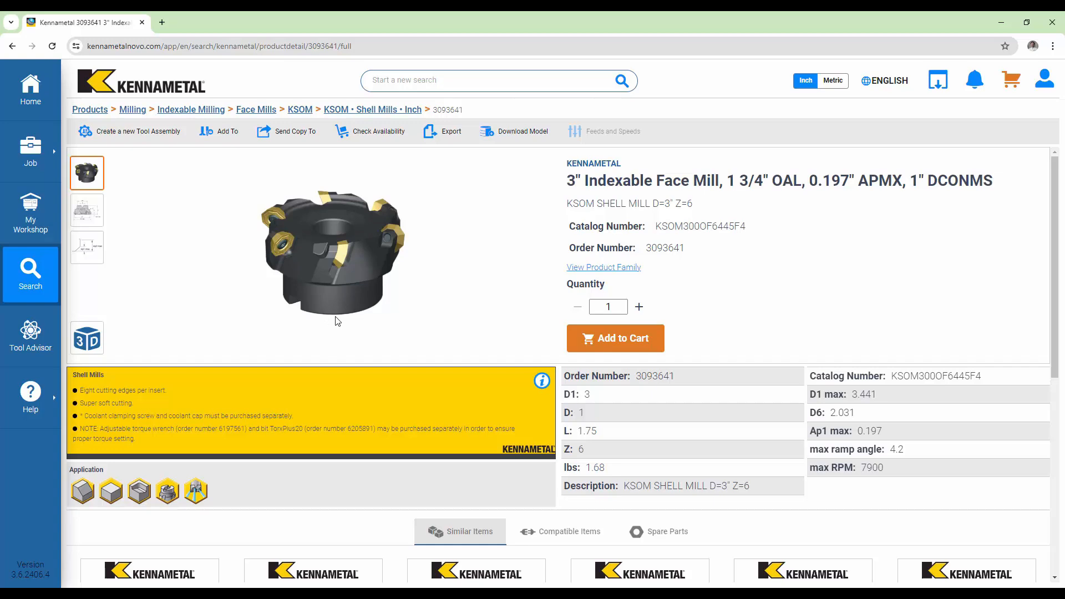
Create a new tool assembly from the shell mill and name it 3 Inch KSOM
click(142, 133)
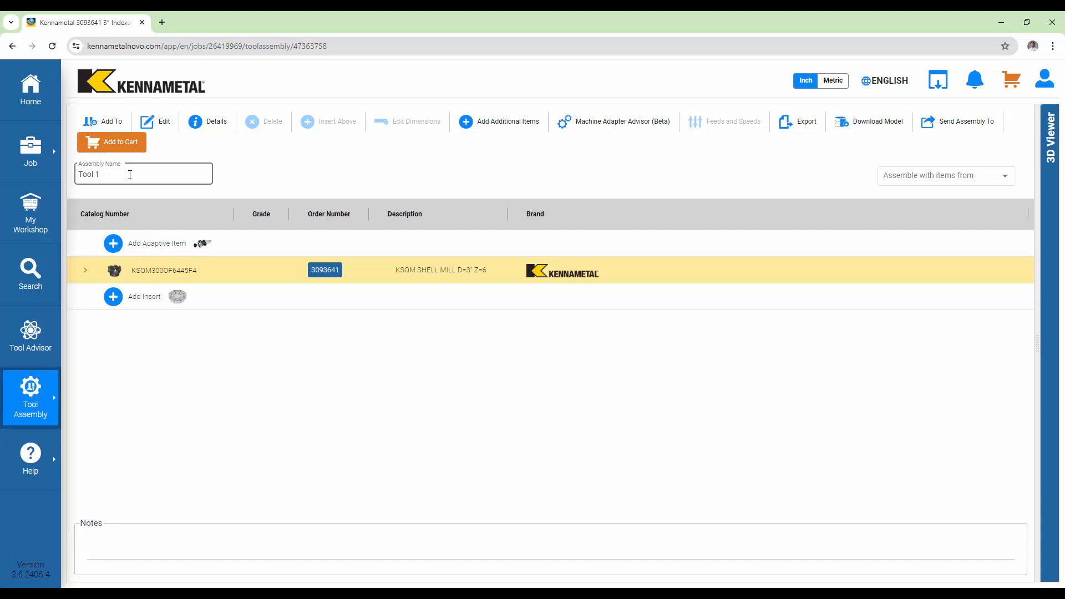
drag(129, 174, 76, 181)
text(3 Inch KSOM)
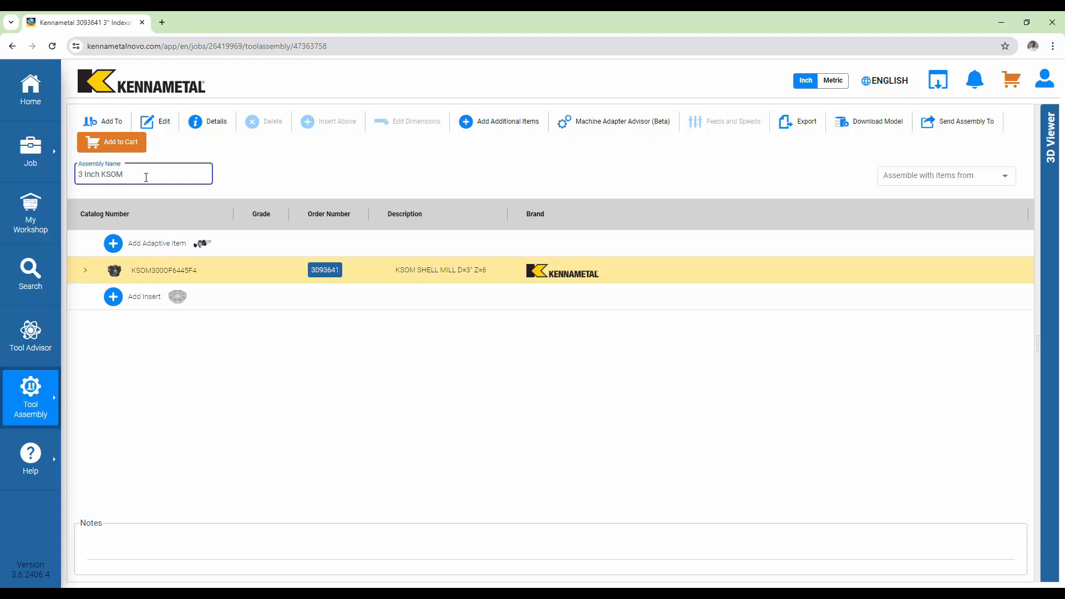
Add the KSOM insert OFKT64AFFN6LNJ in grade KC410M to the tool assembly
click(114, 299)
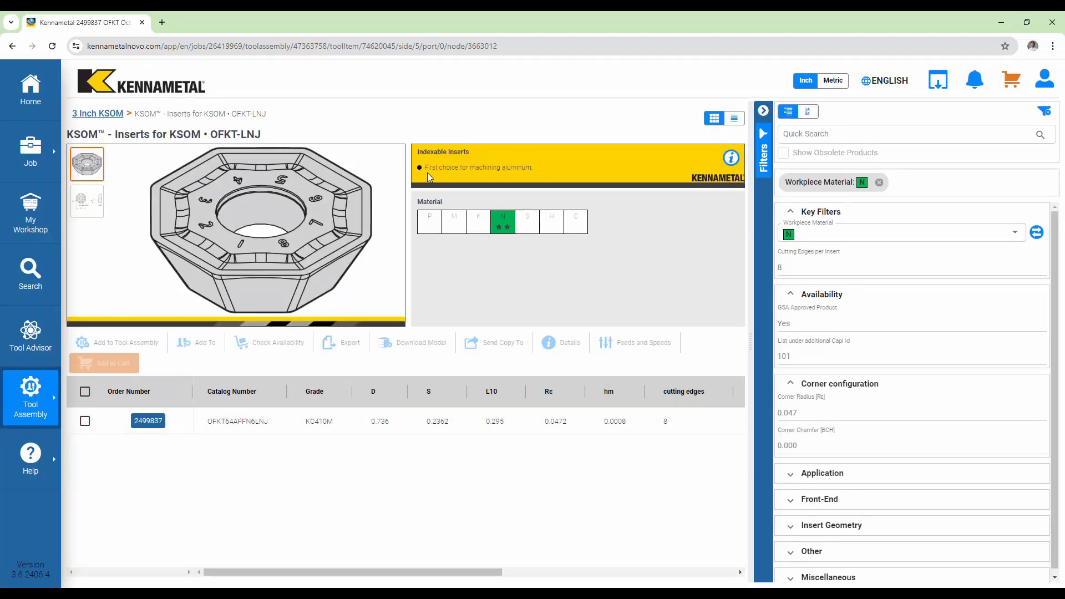
click(143, 424)
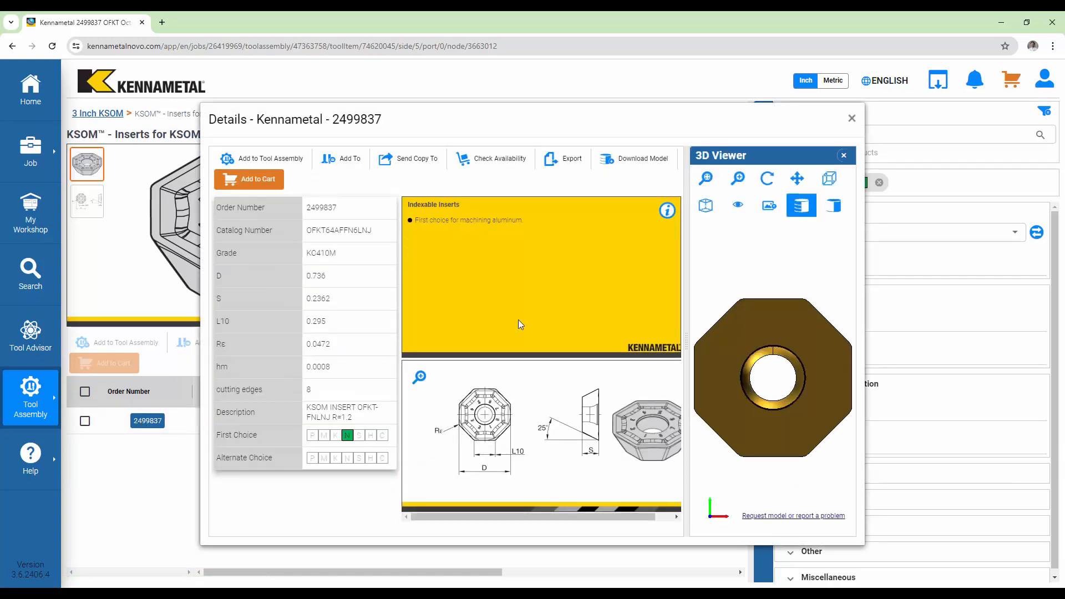
click(256, 160)
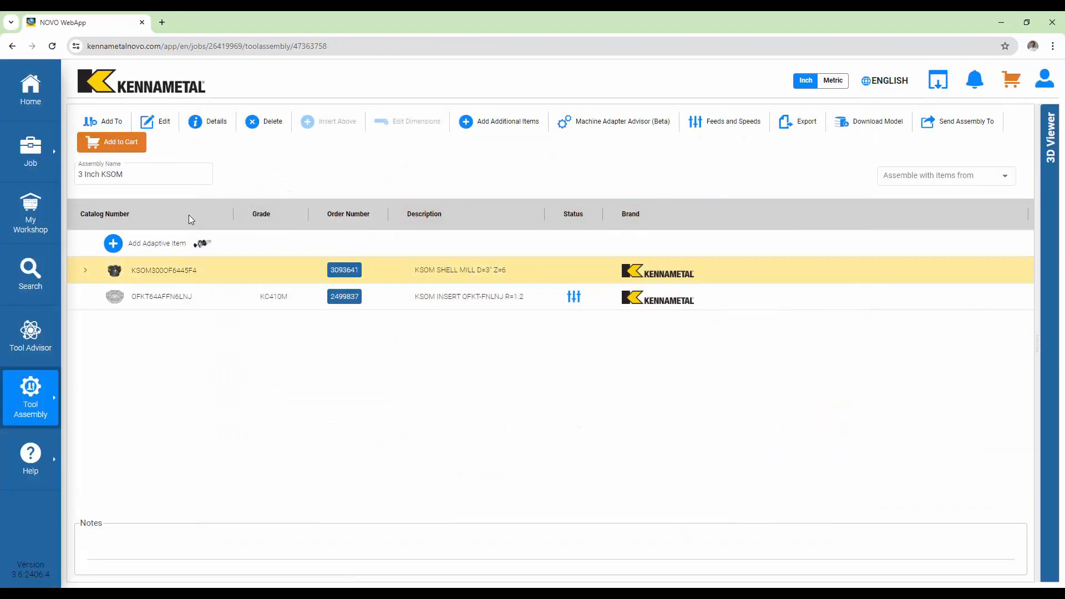
Add the CAT40 shell mill adapter CV40ZBSMC100100 to the assembly and expand the adapter's and cutter's spare parts
click(157, 243)
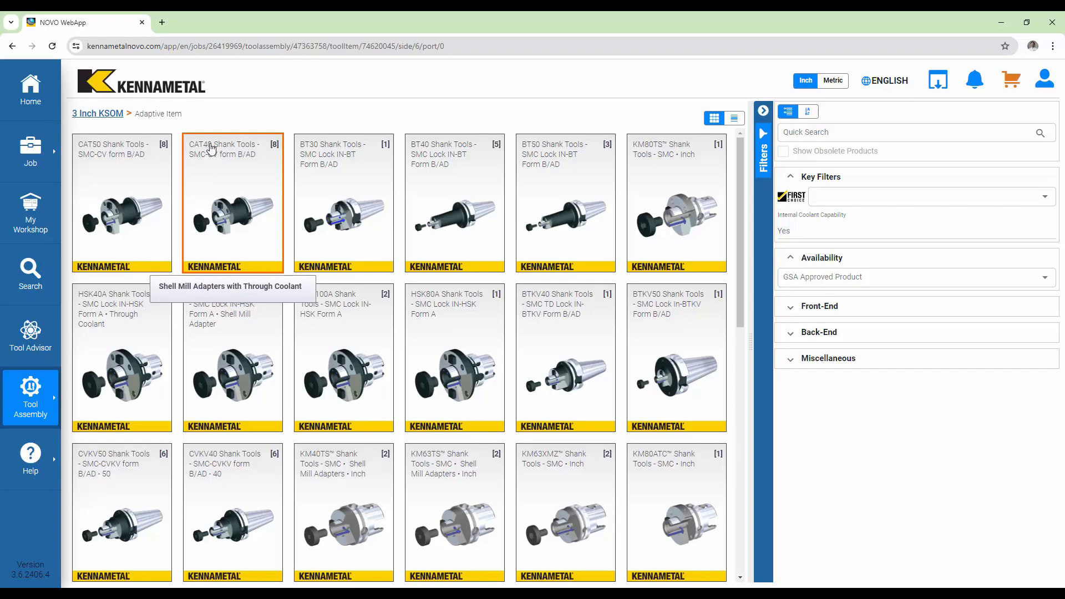
click(211, 147)
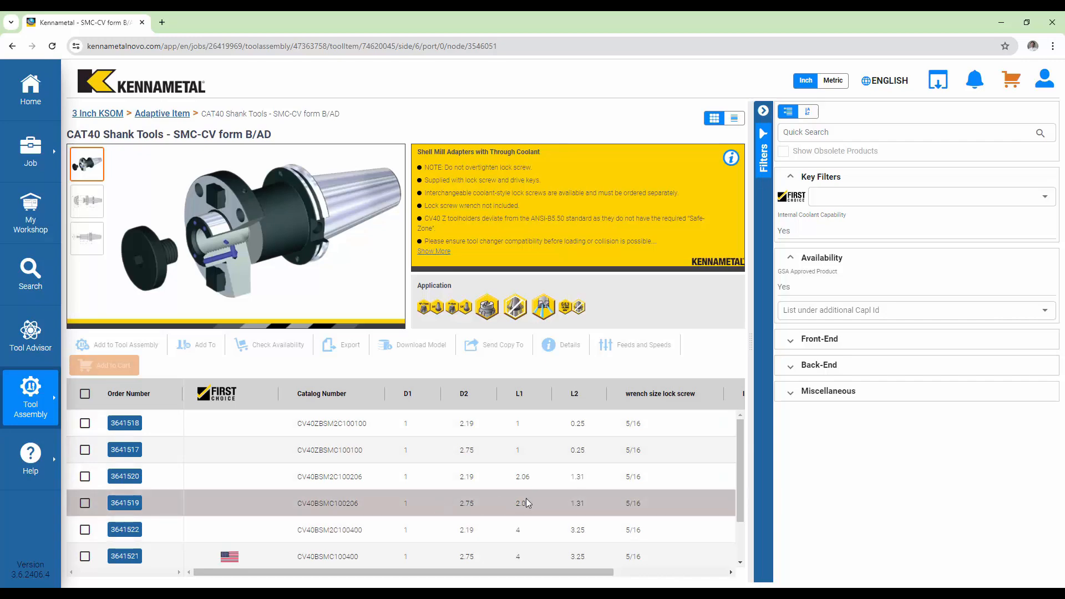
click(124, 451)
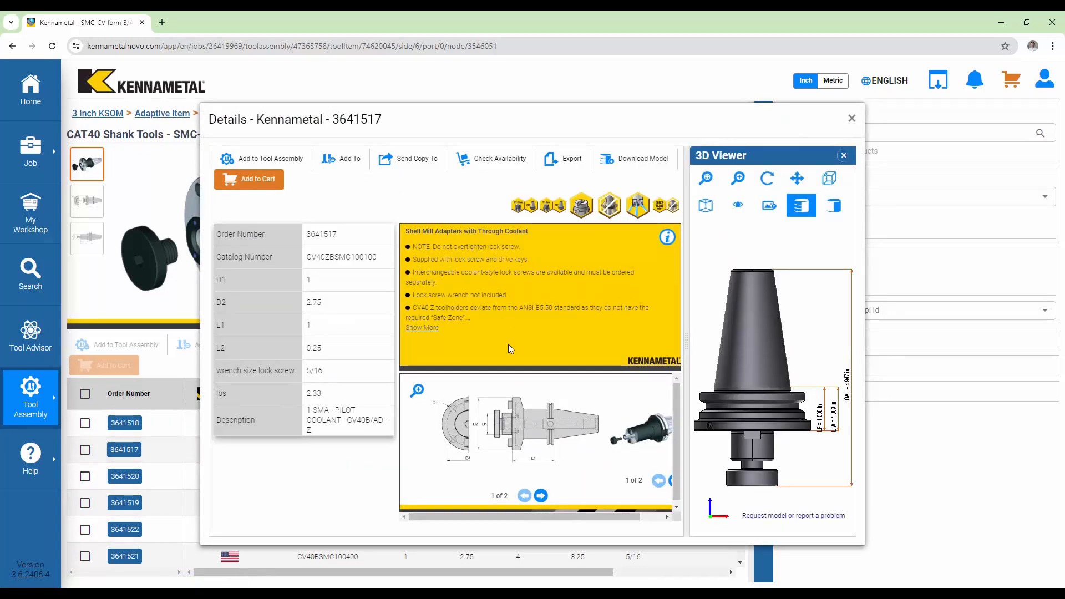
click(266, 161)
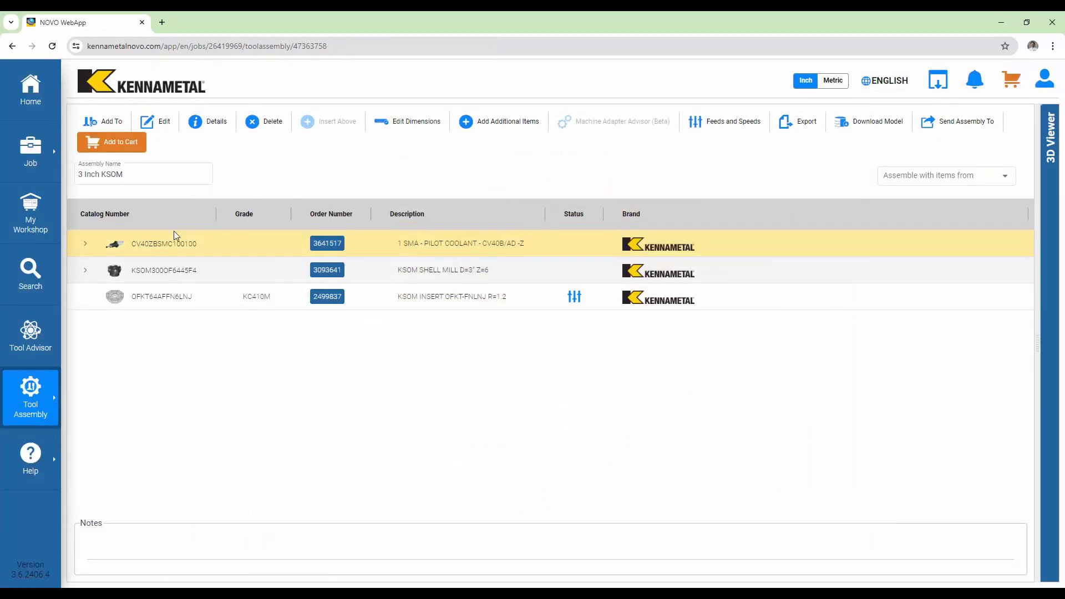
click(86, 245)
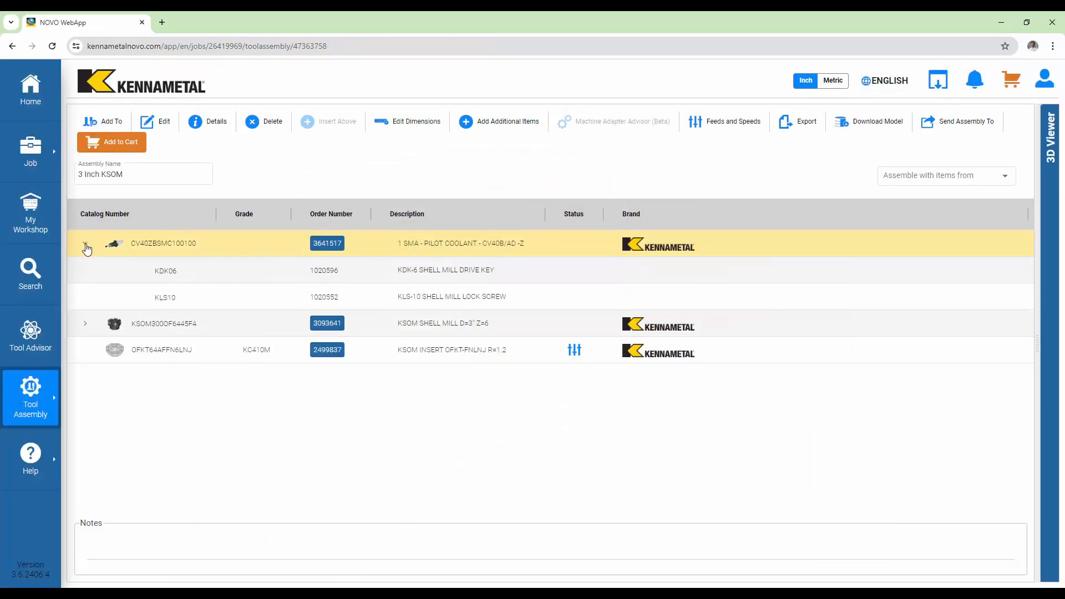
click(86, 325)
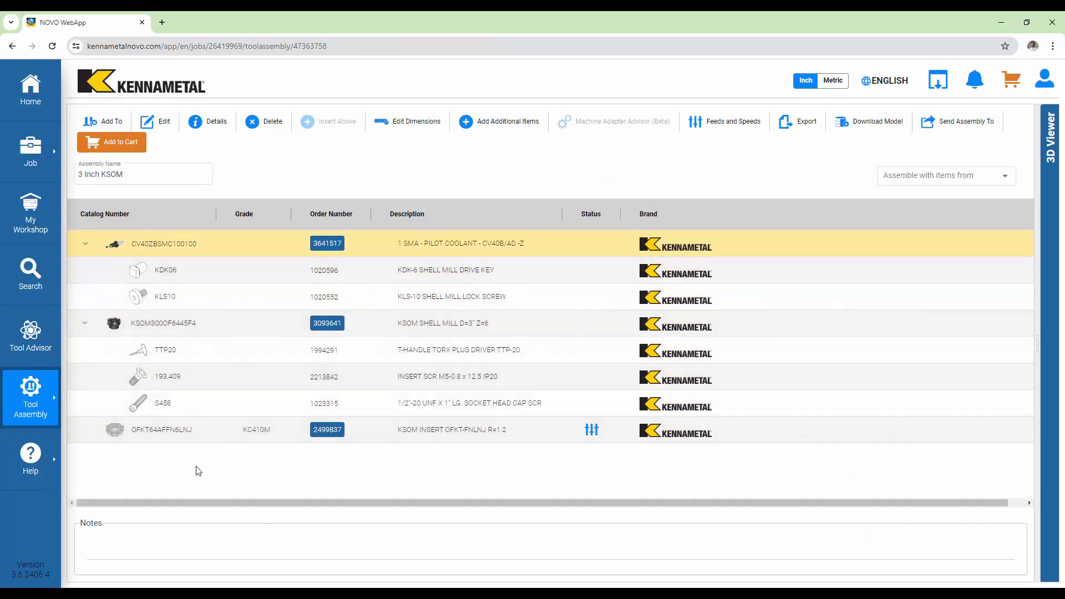
Download the current assembly's 3D anti-collision model as an STP file
click(875, 124)
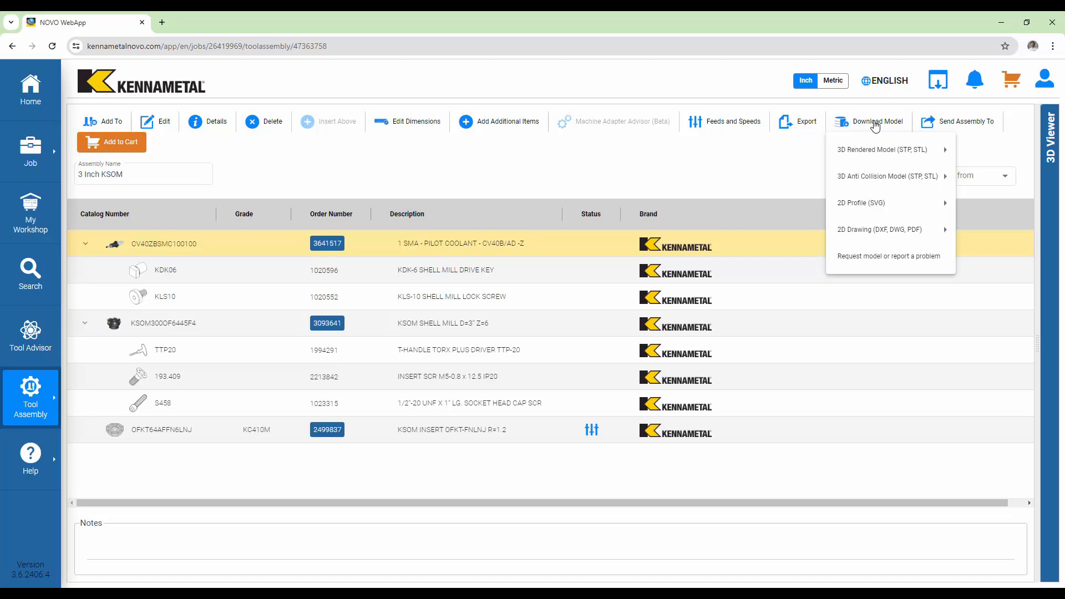
mouse_move(885, 153)
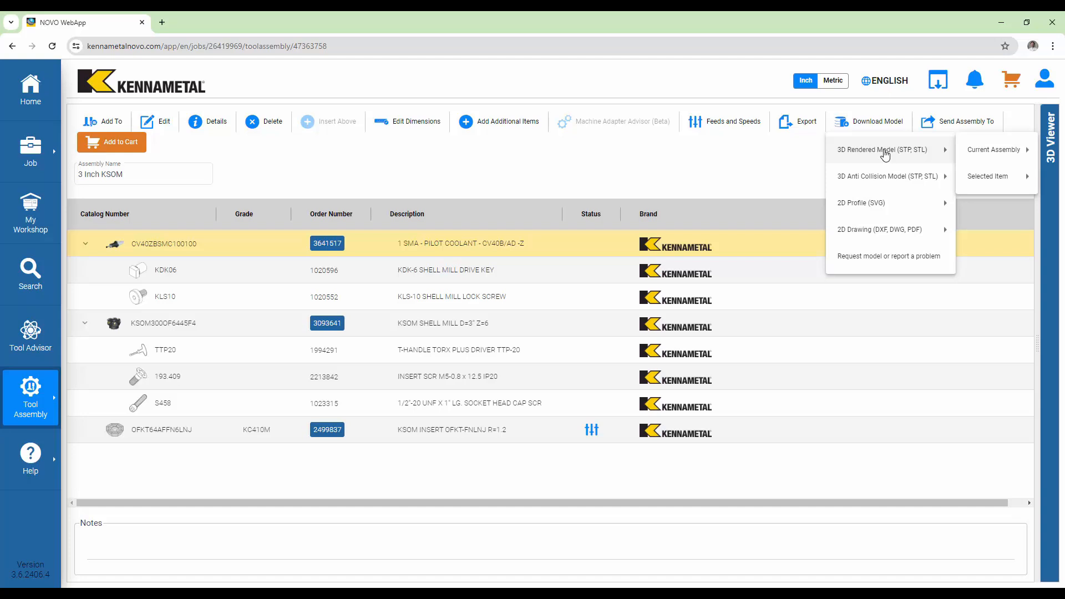
mouse_move(877, 179)
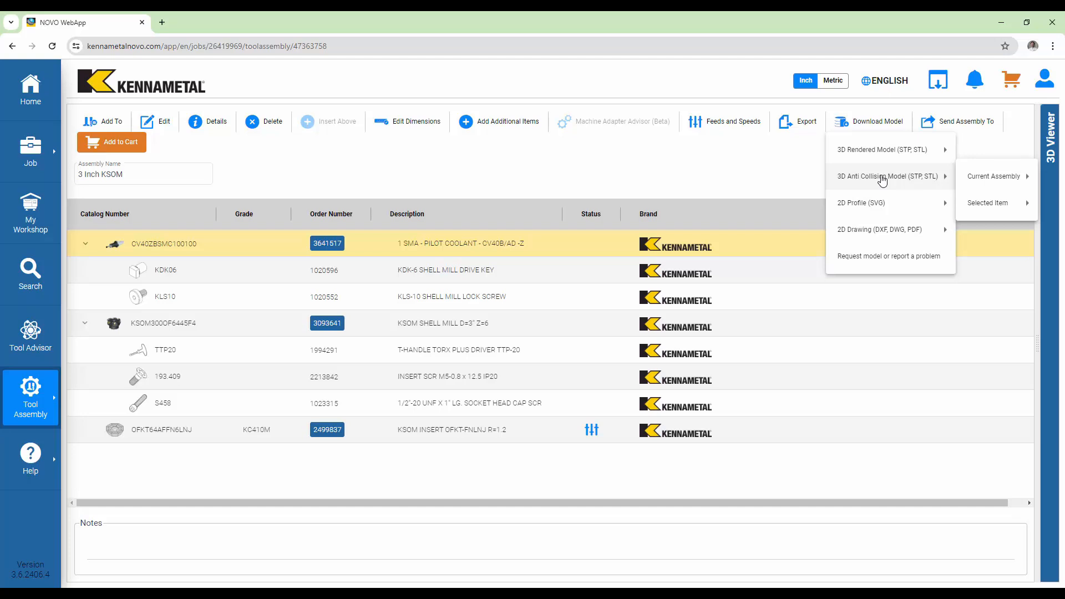
mouse_move(996, 178)
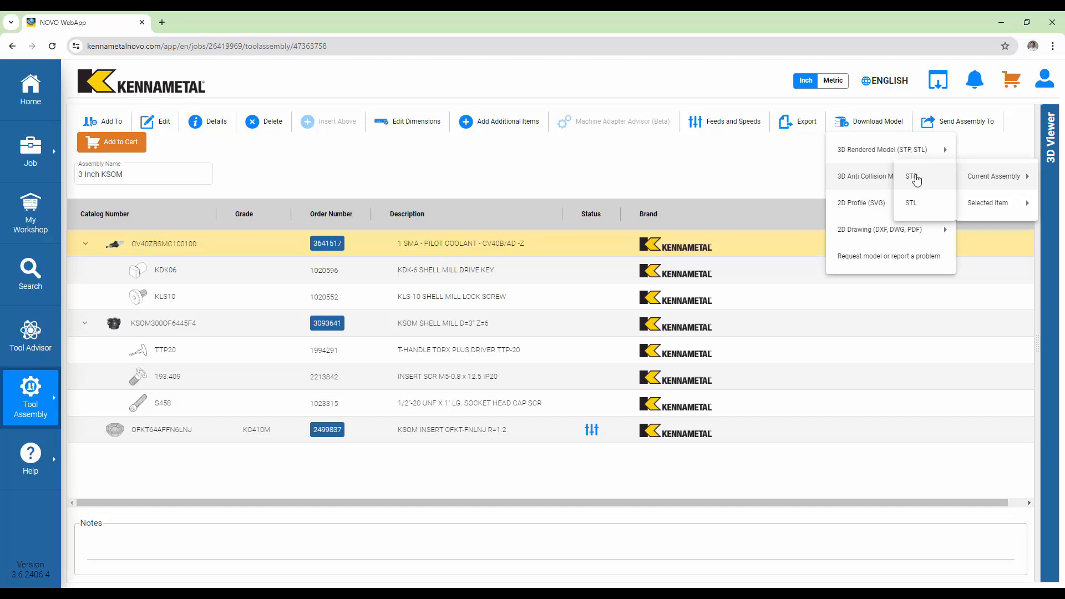
click(914, 177)
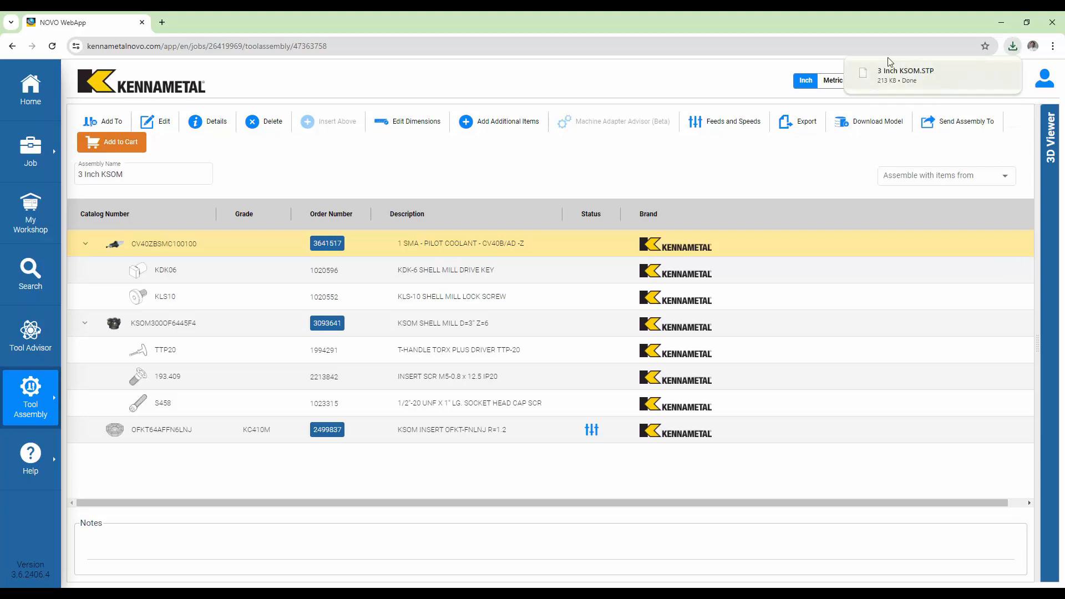
mouse_move(867, 82)
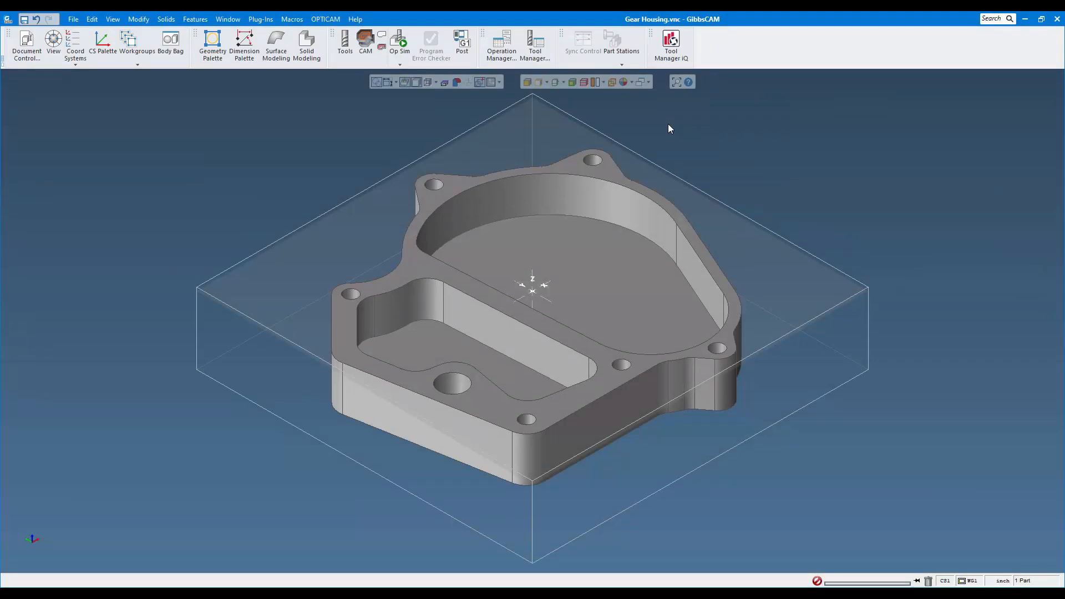
Switch to GibbsCAM, put the gear housing solid in the Body Bag, and import 3 Inch KSOM.STP from the Gear Housing folder
double_click(548, 268)
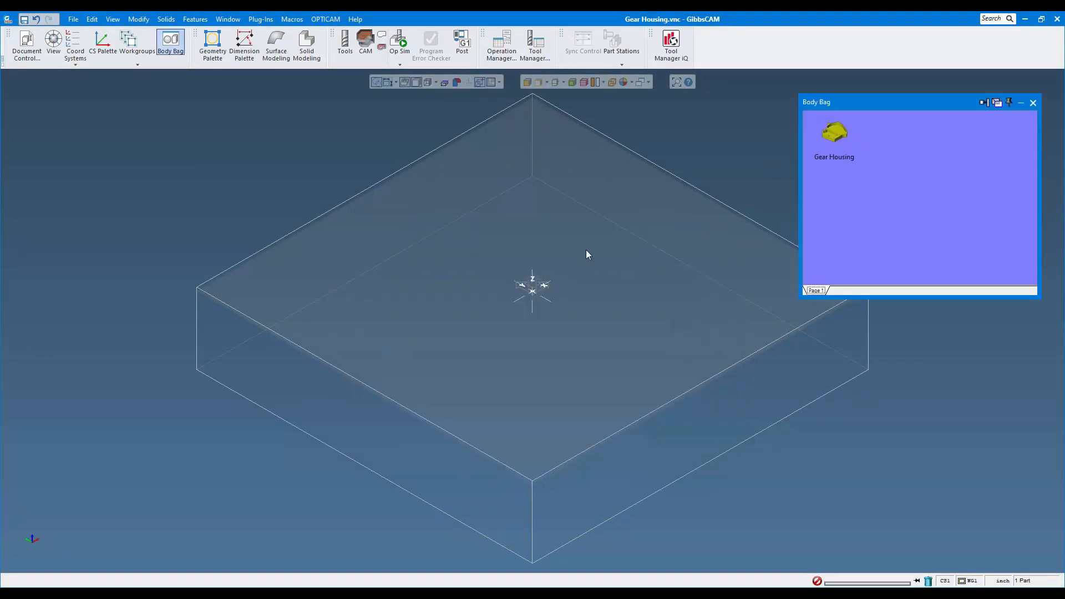
click(860, 199)
key(ctrl+i)
scroll(299, 259, up, 2)
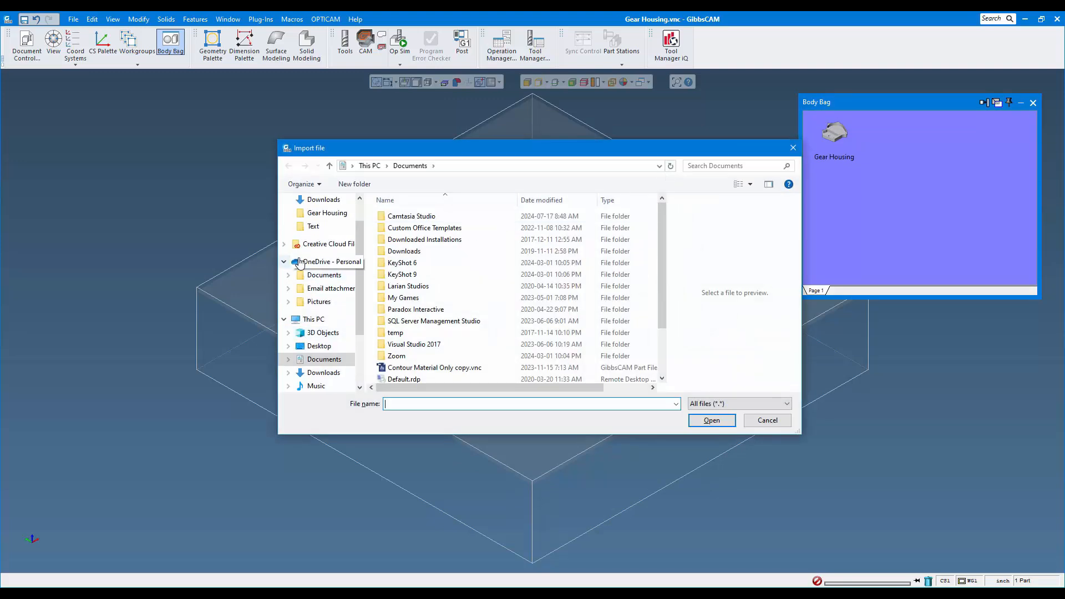
click(312, 213)
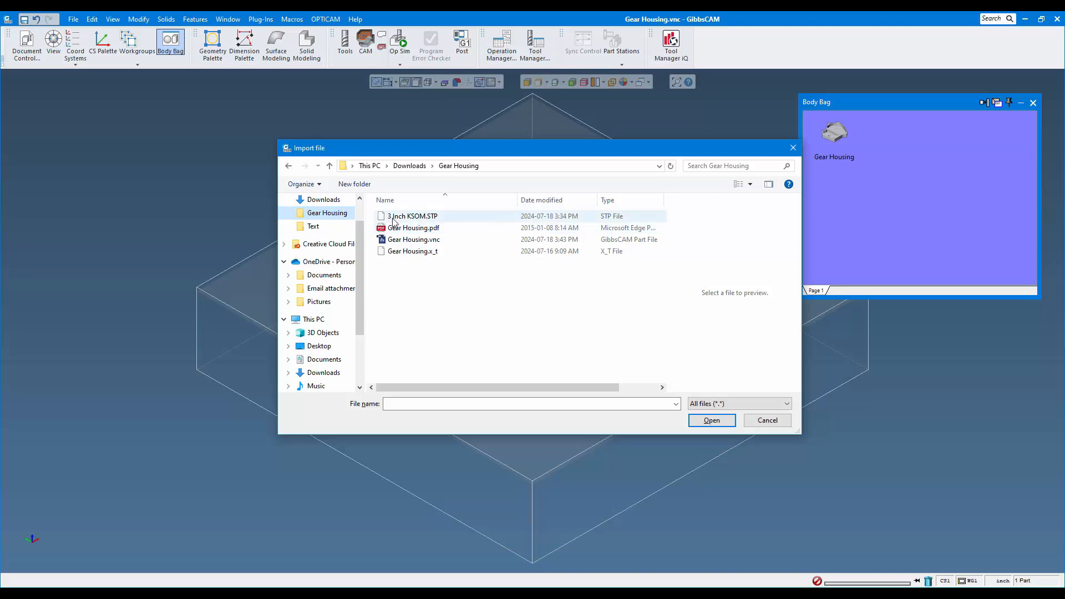
double_click(437, 217)
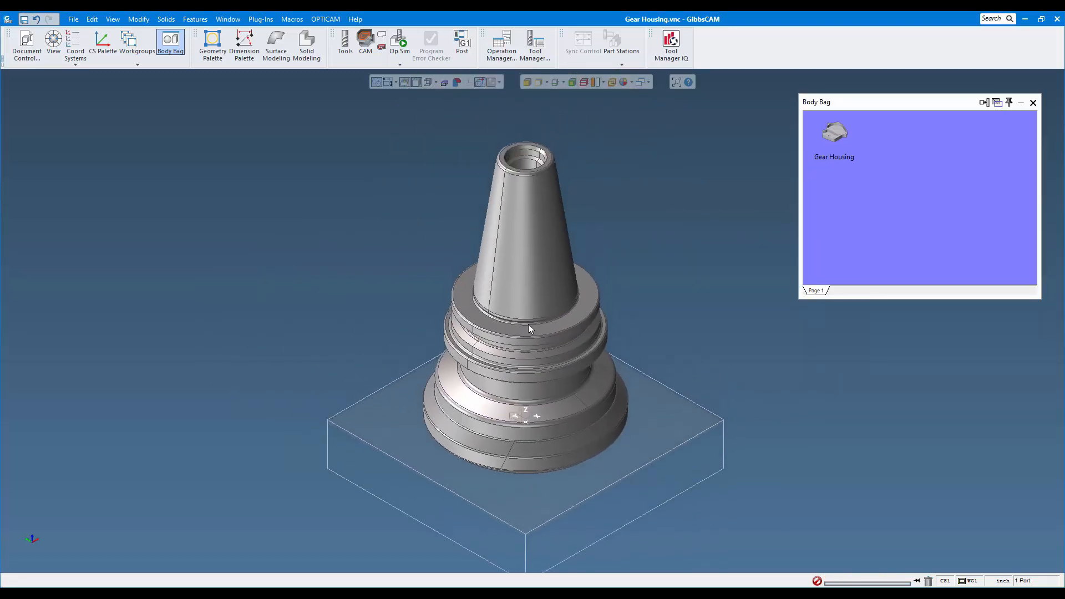
Check which separate solid bodies make up the imported tool assembly, ending with nothing selected
click(528, 325)
click(536, 409)
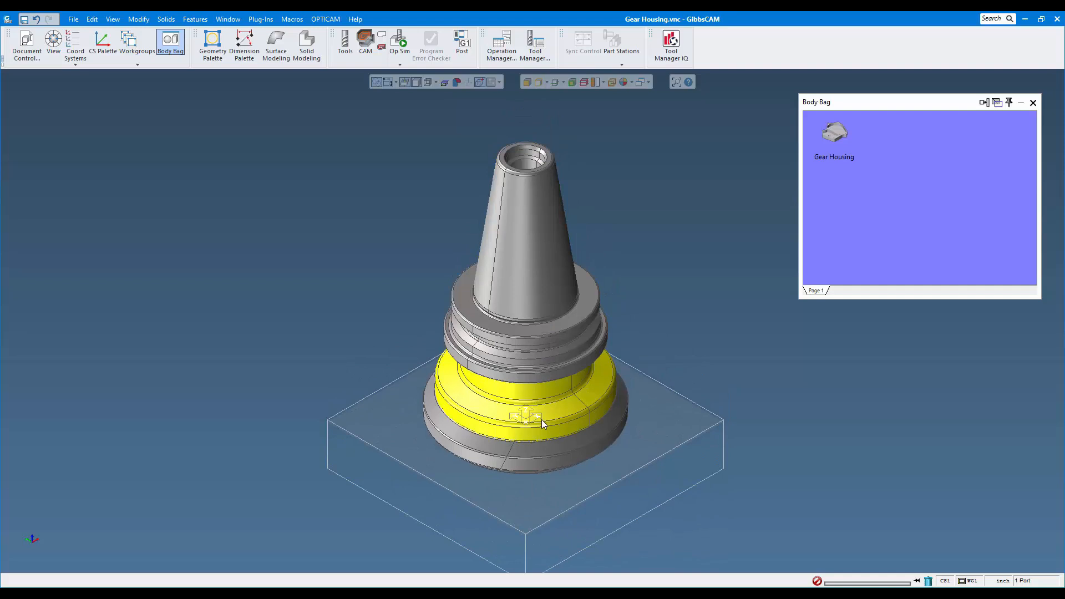
click(535, 458)
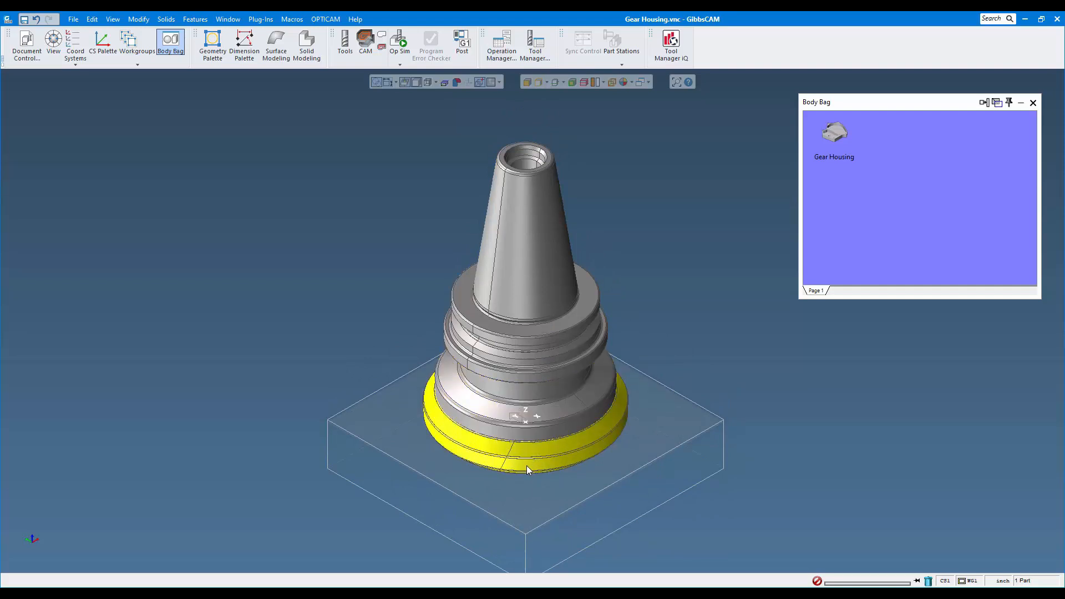
click(530, 491)
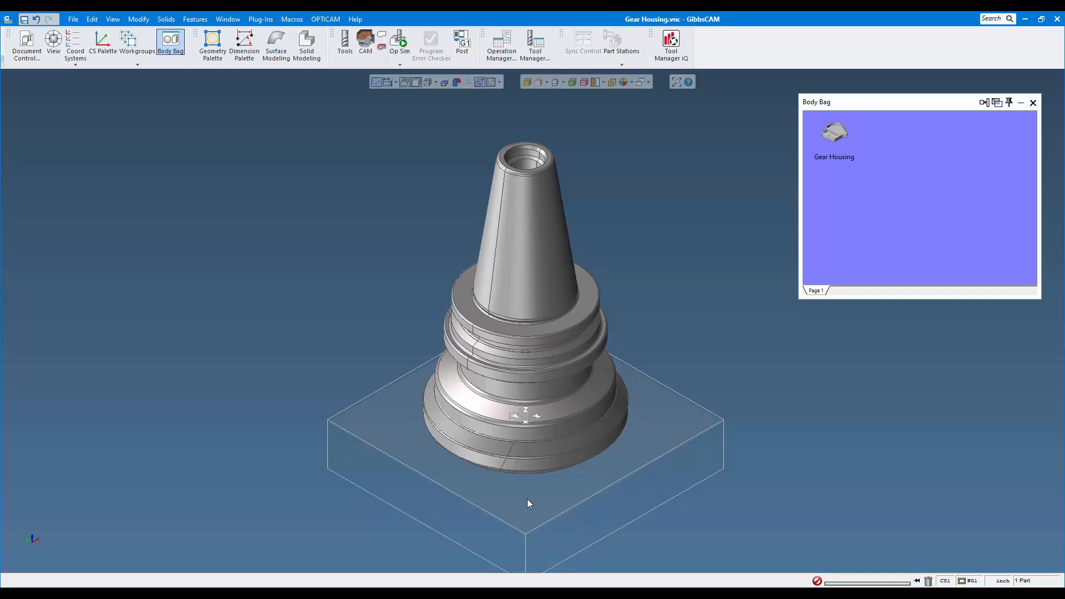
Create milling tool 1 as a 3D Form tool from the lowest cutting body of the imported assembly
click(344, 48)
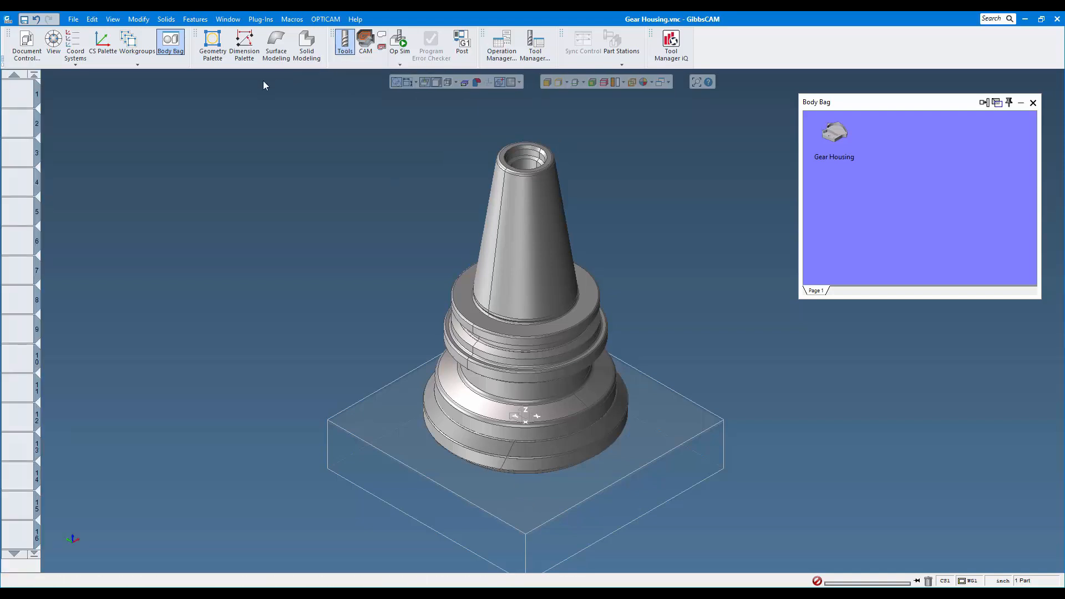
double_click(18, 96)
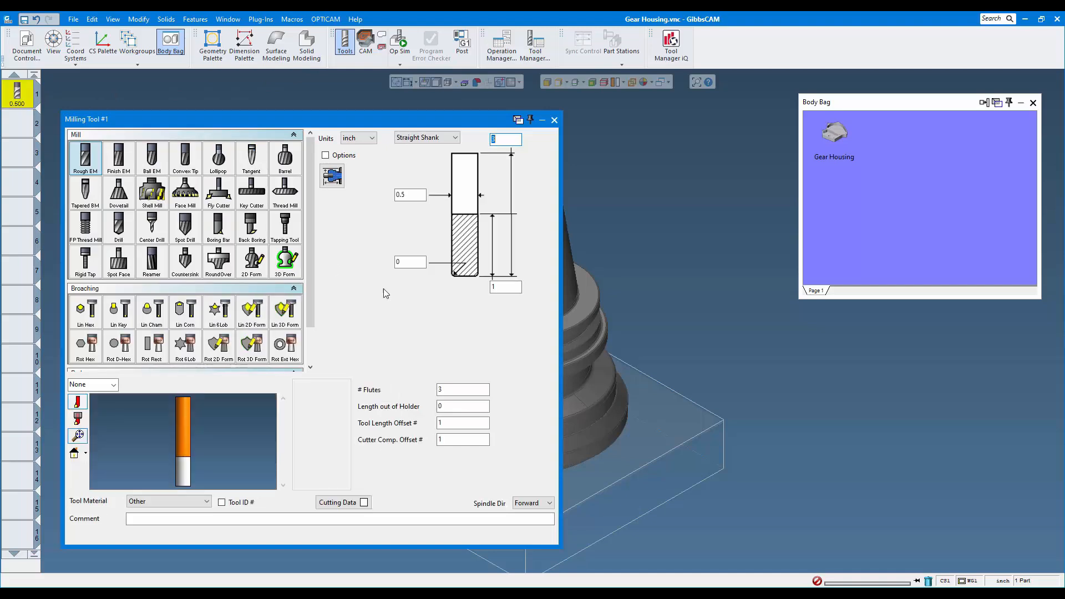
middle_drag(586, 498, 752, 505)
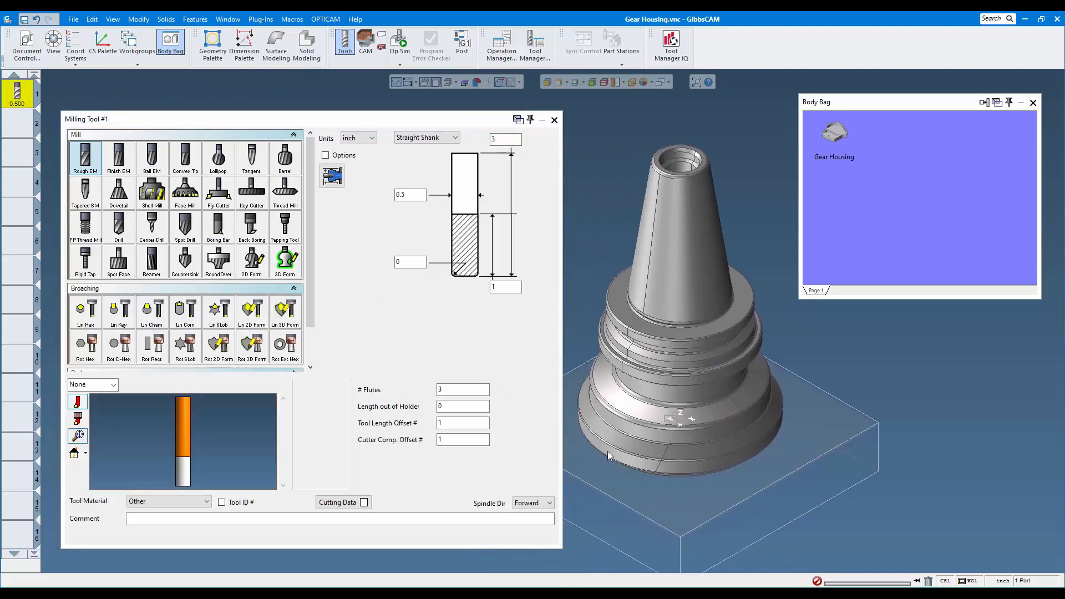
click(287, 261)
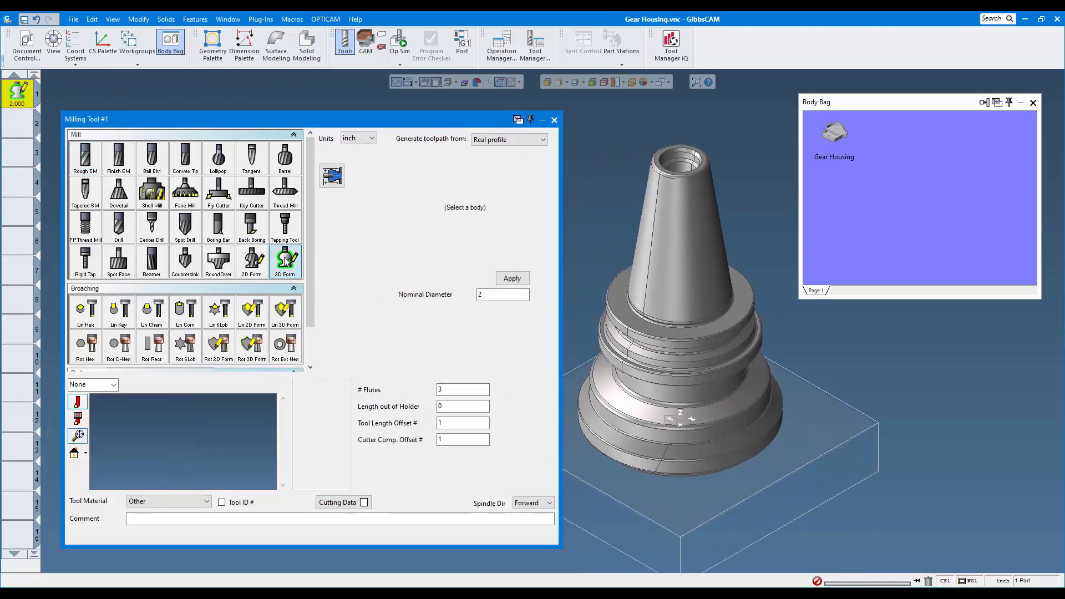
click(678, 452)
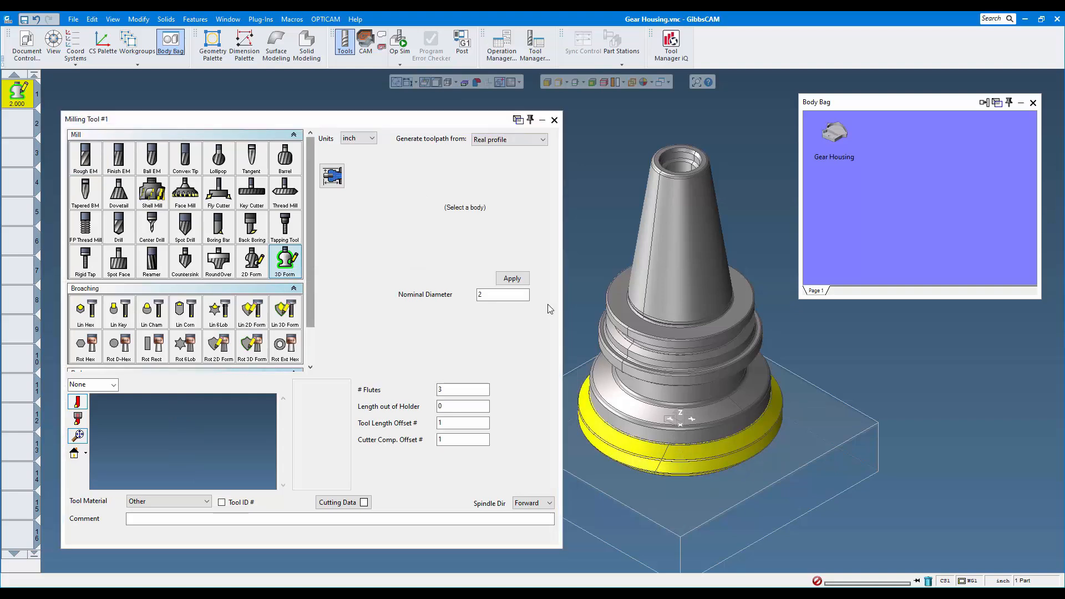
click(512, 278)
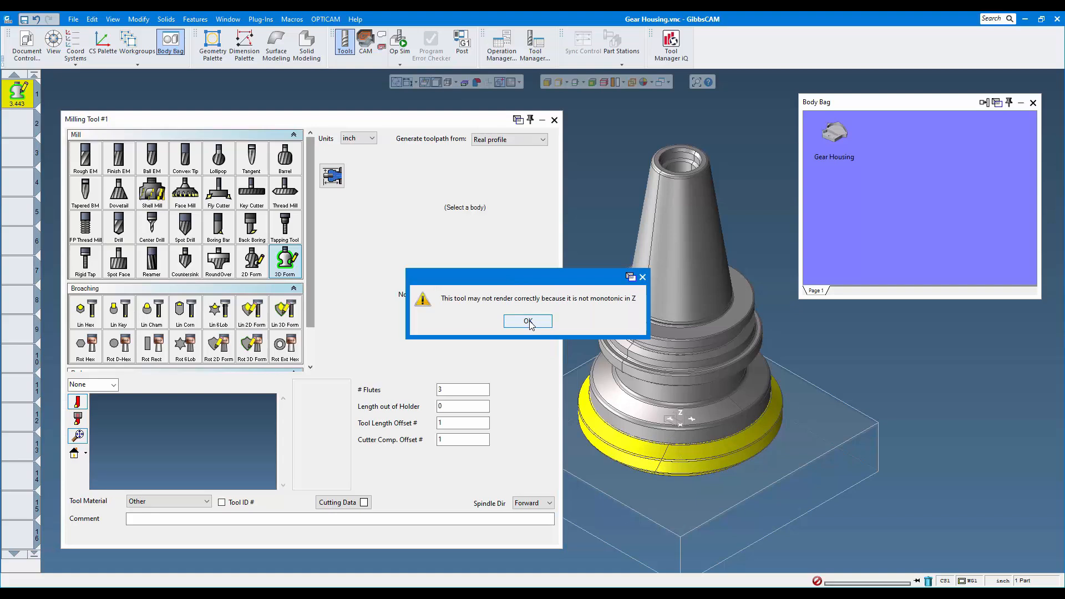
click(528, 321)
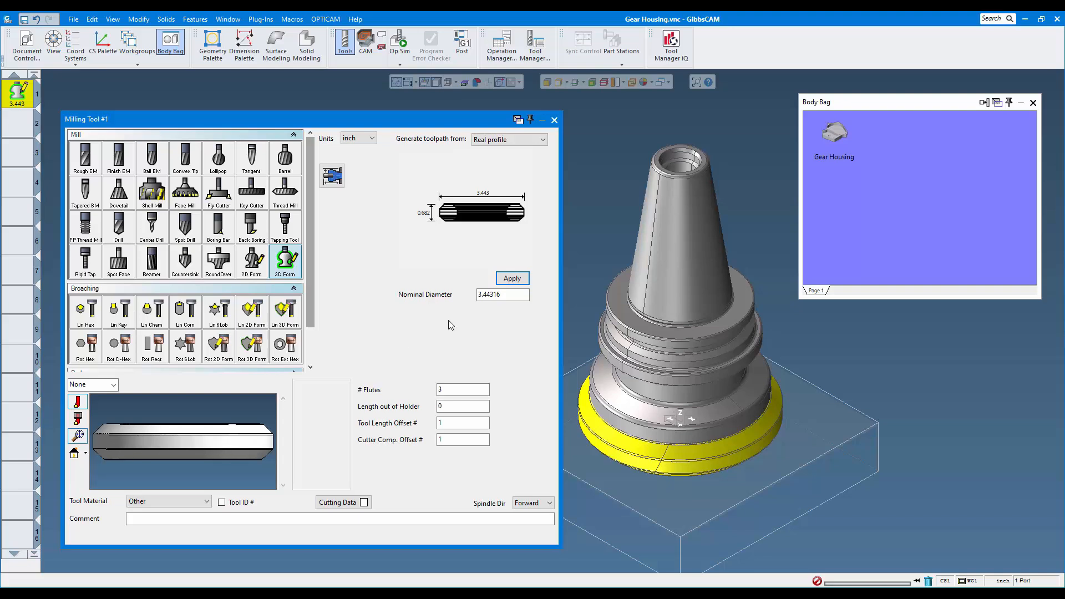
Set the form tool's nominal diameter to 3 inches and deselect the cutting body
drag(519, 295, 467, 294)
text(3)
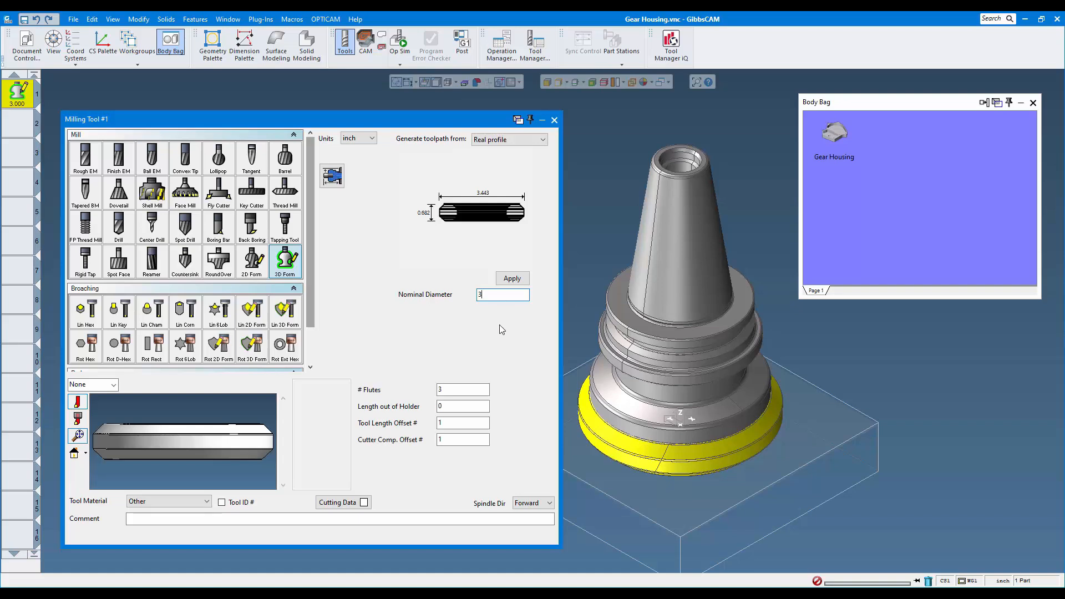
click(574, 342)
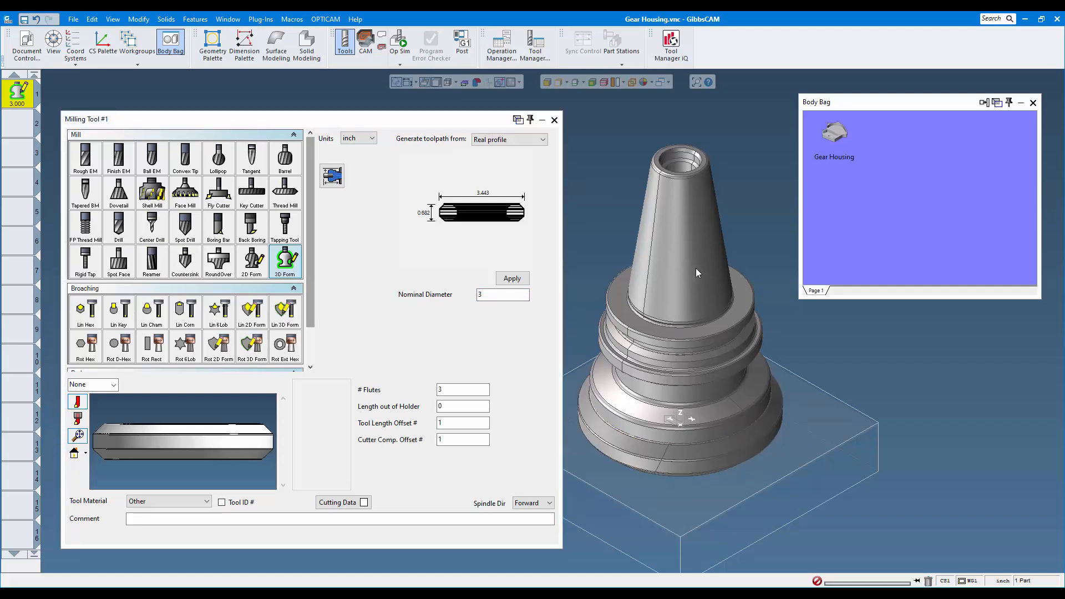
Put the tapered adapter solid in the Body Bag and define a custom solid holder for the tool from the shell mill body
double_click(673, 253)
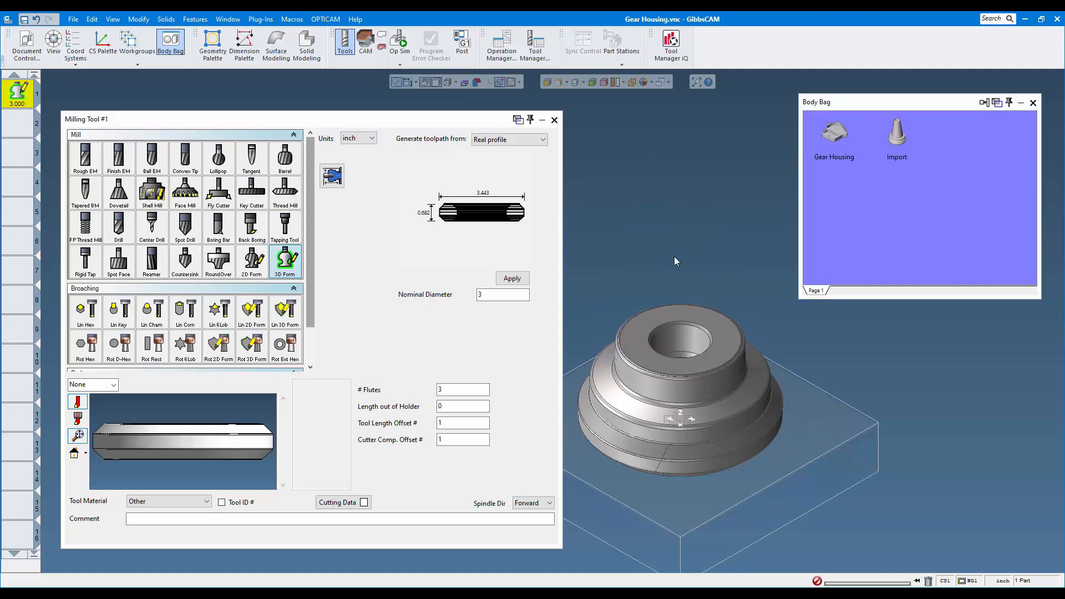
click(105, 385)
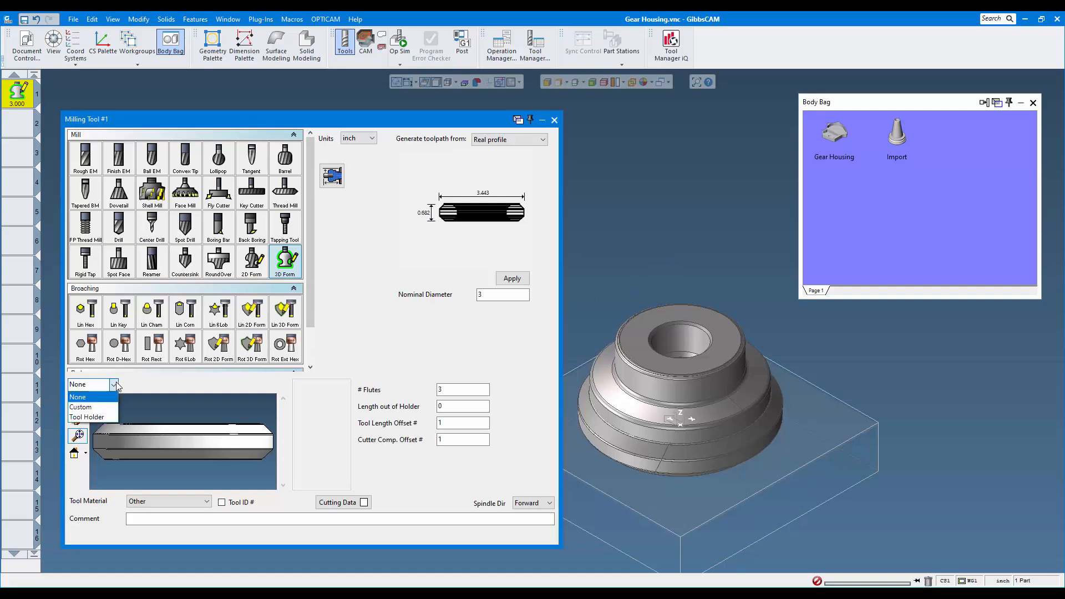
click(89, 407)
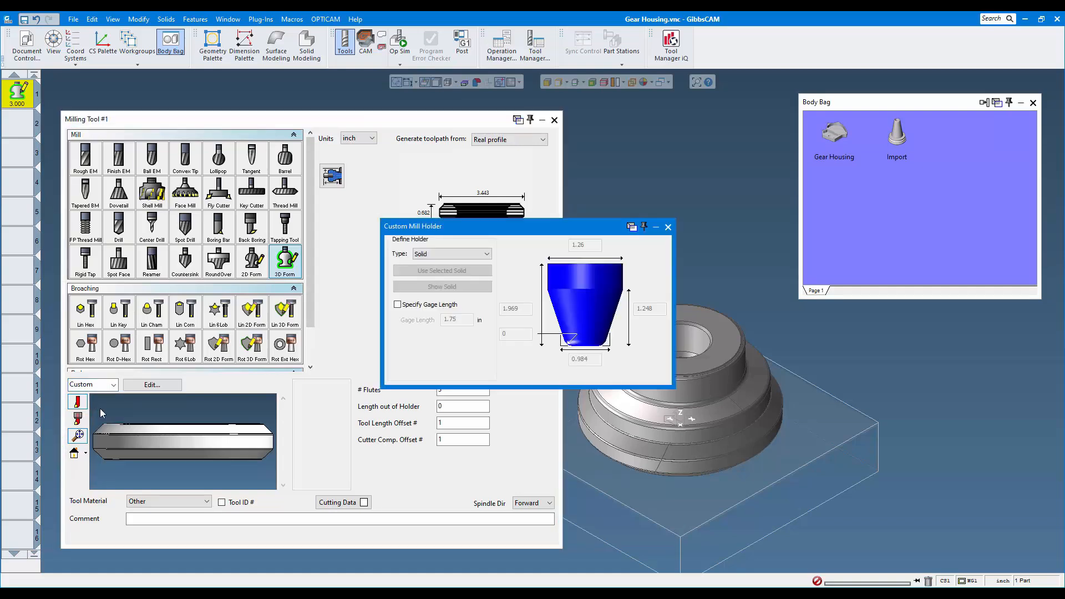
click(702, 414)
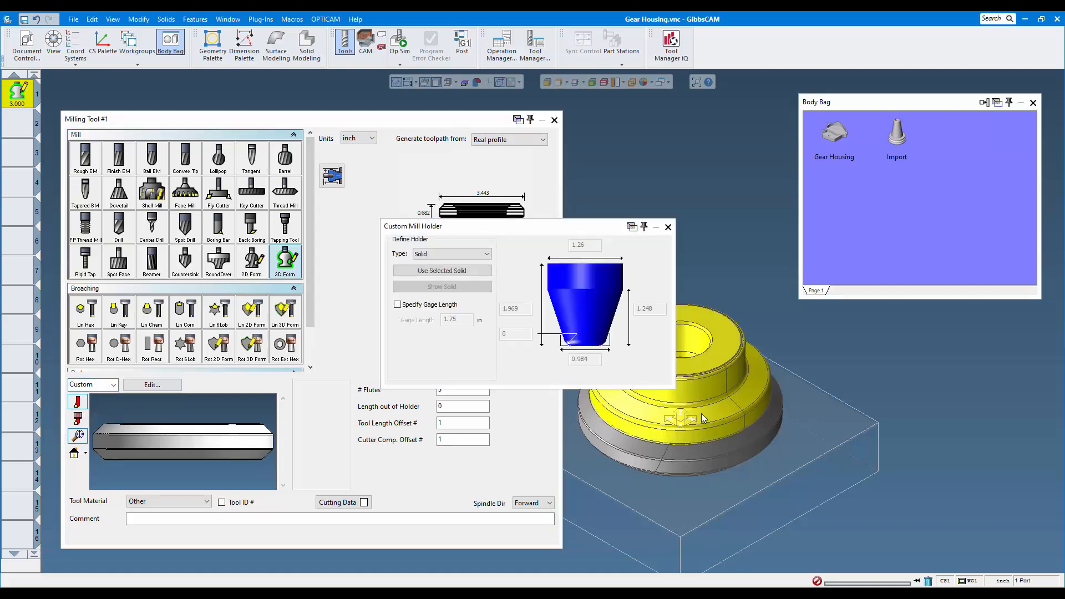
click(450, 272)
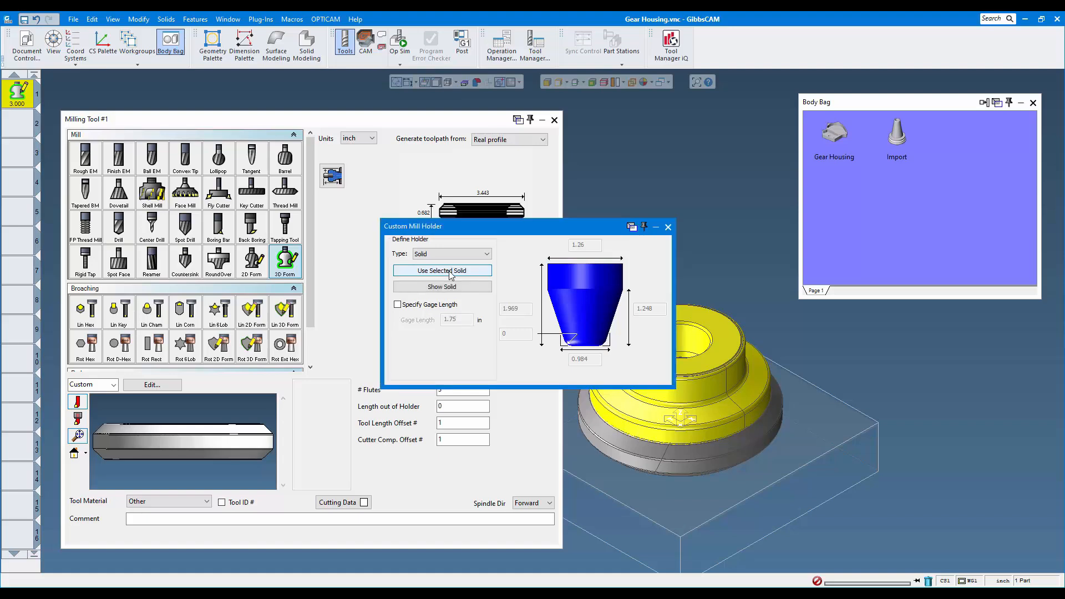
click(666, 228)
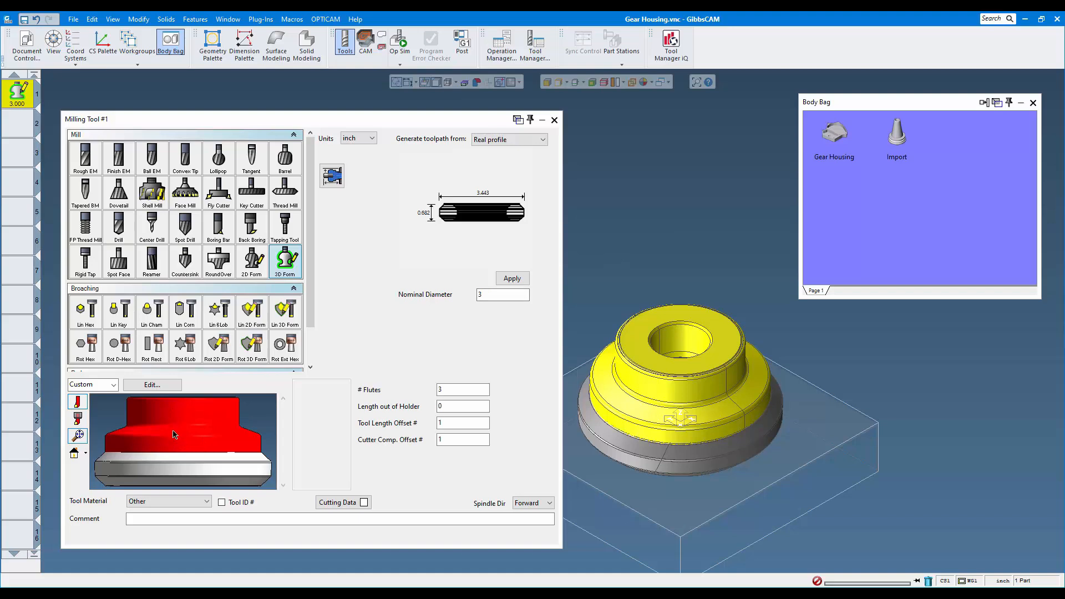
click(182, 473)
drag(182, 473, 182, 446)
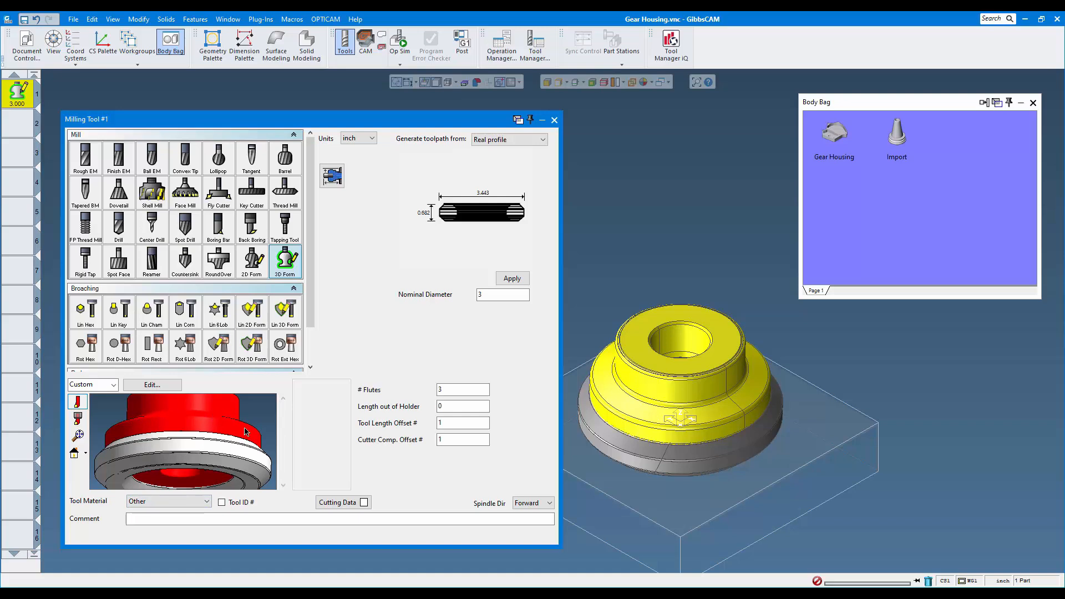
click(74, 454)
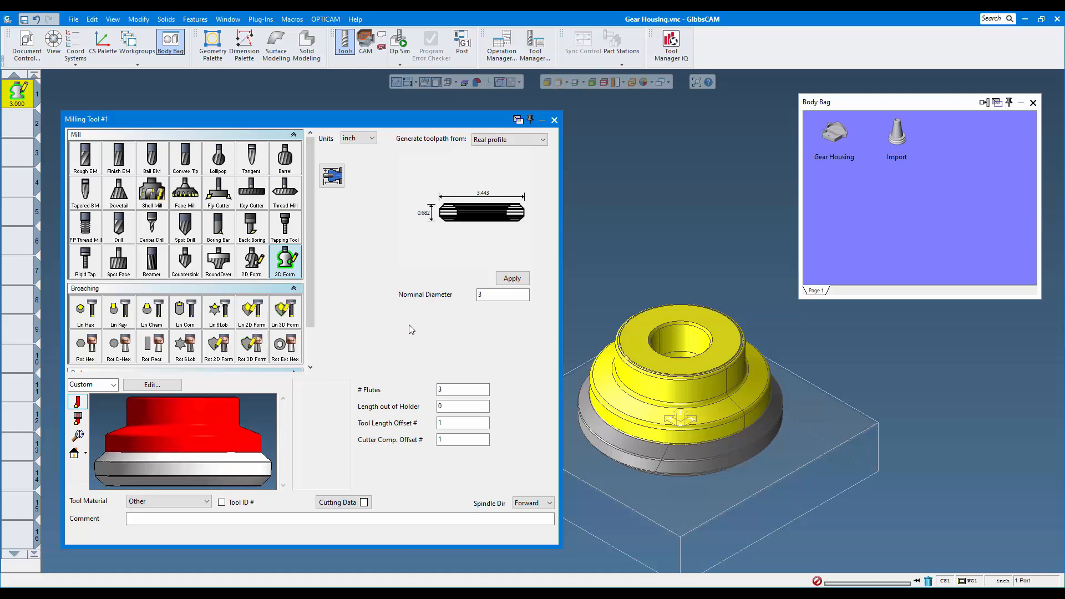
Set the tool to 6 flutes with Carbide Insert material and look at its feeds and speeds table
double_click(437, 390)
text(6)
click(192, 502)
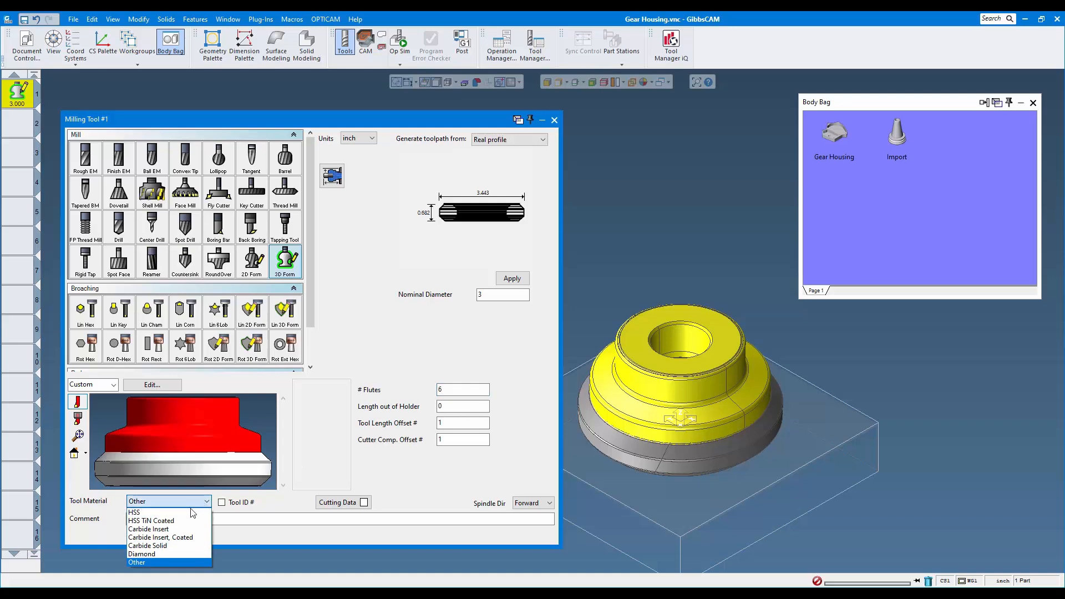
click(164, 530)
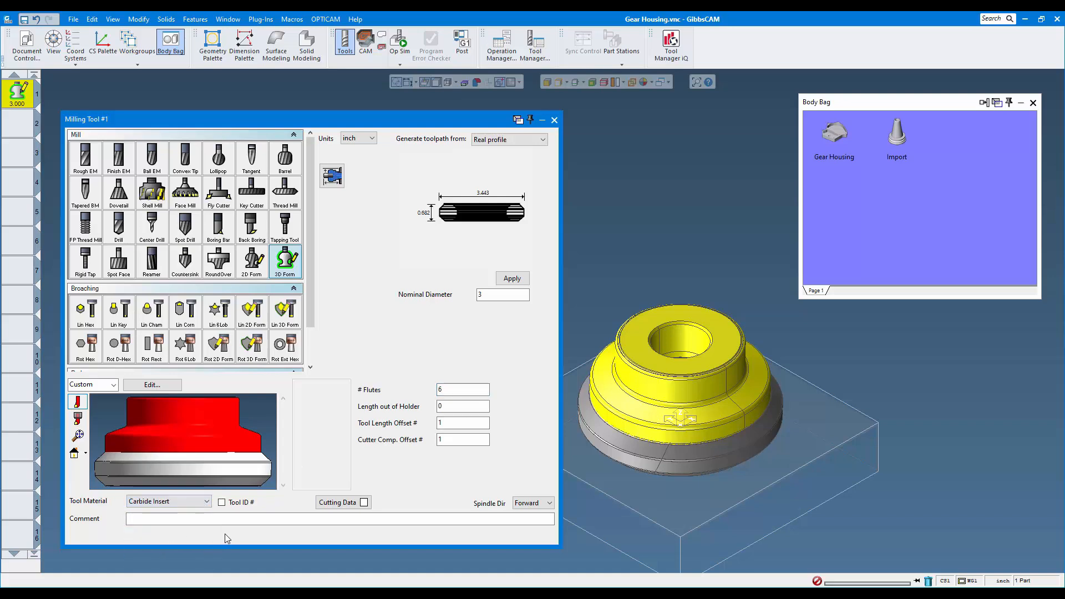
click(346, 504)
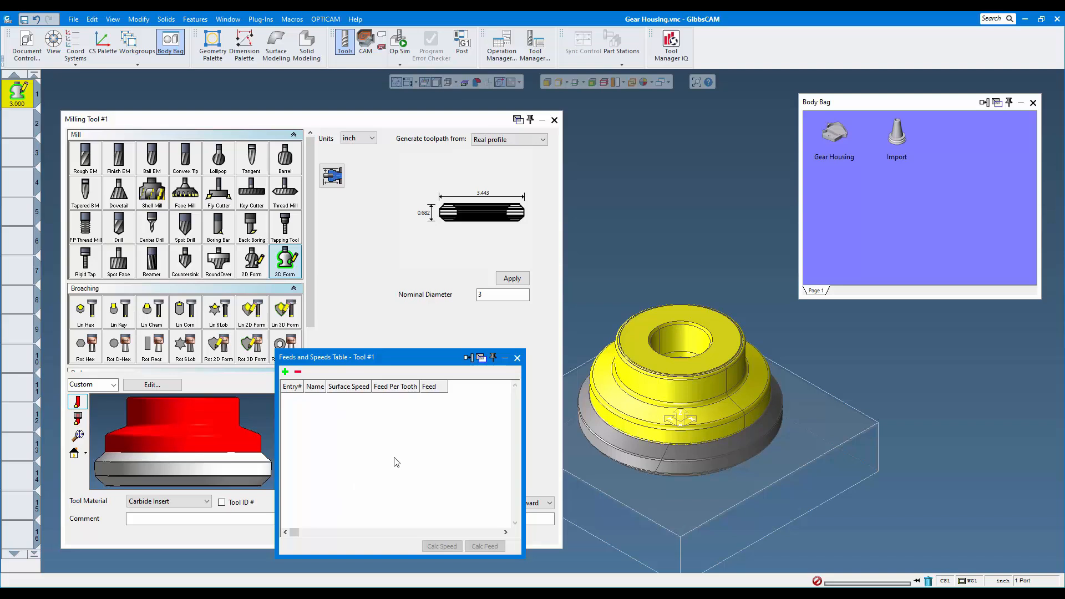
click(517, 357)
Enter the comment 3 Inch KSOM for the tool and put the shell mill body in the Body Bag
click(302, 517)
text(3)
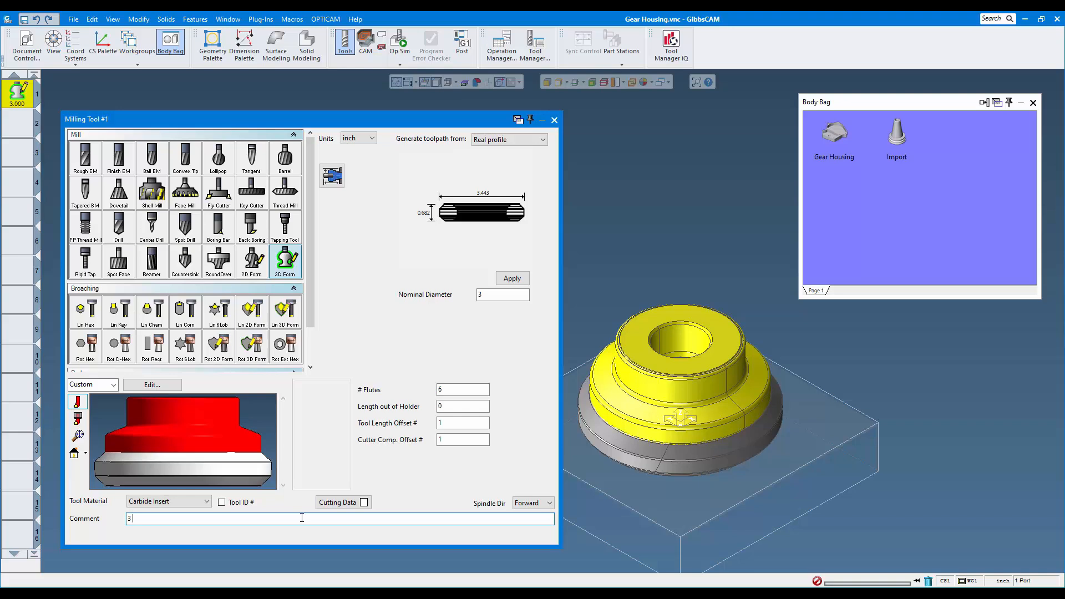
text( Inch KSOM)
click(553, 121)
double_click(675, 389)
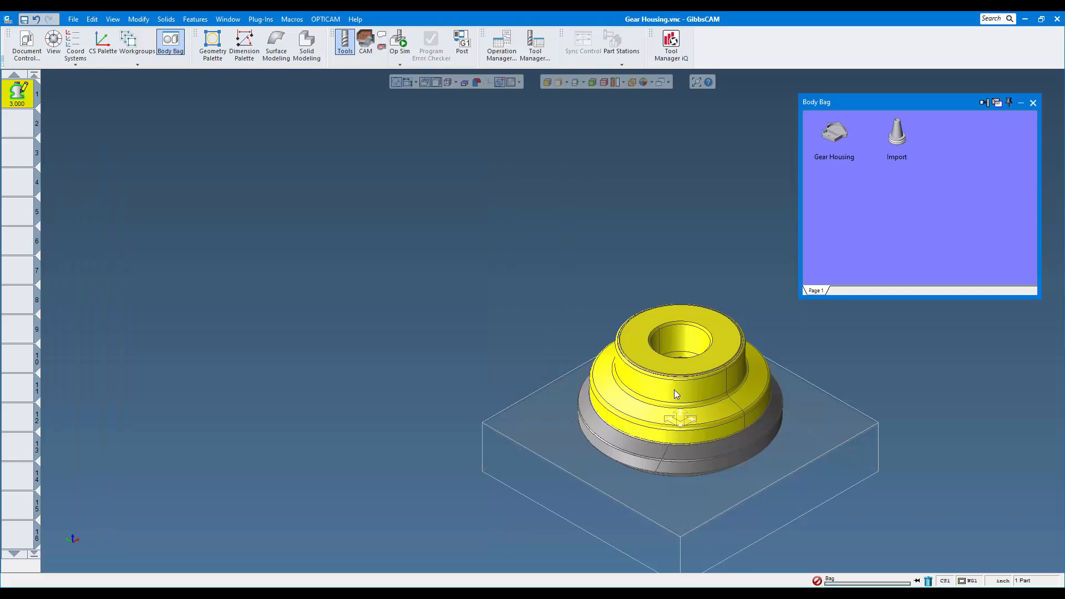
Put the tool's remaining bodies in the Body Bag and bring the Gear Housing solid back out, deselected and fitted to view
double_click(654, 447)
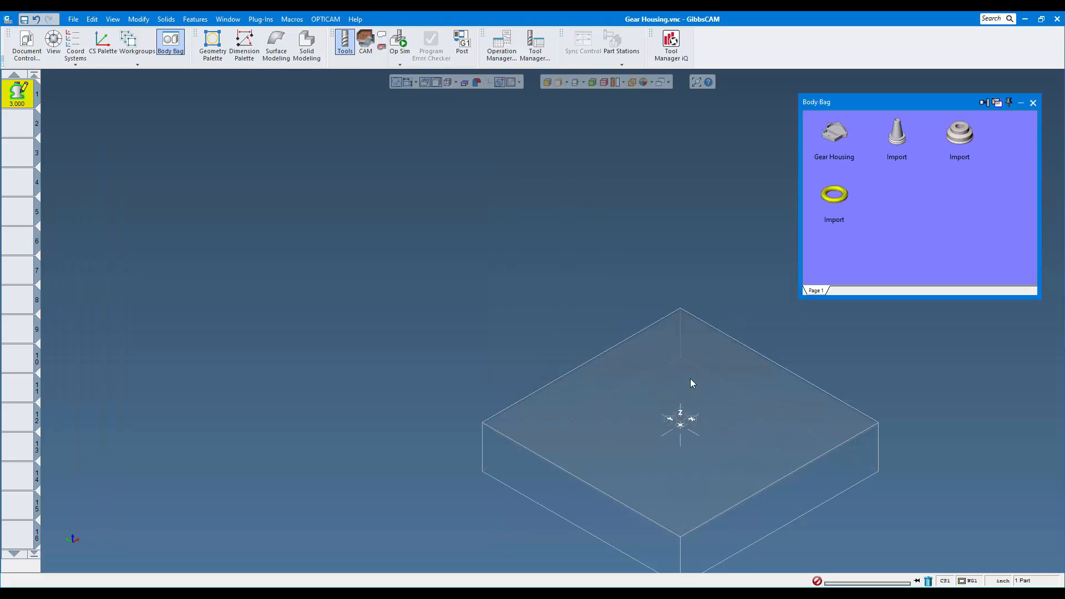
double_click(841, 139)
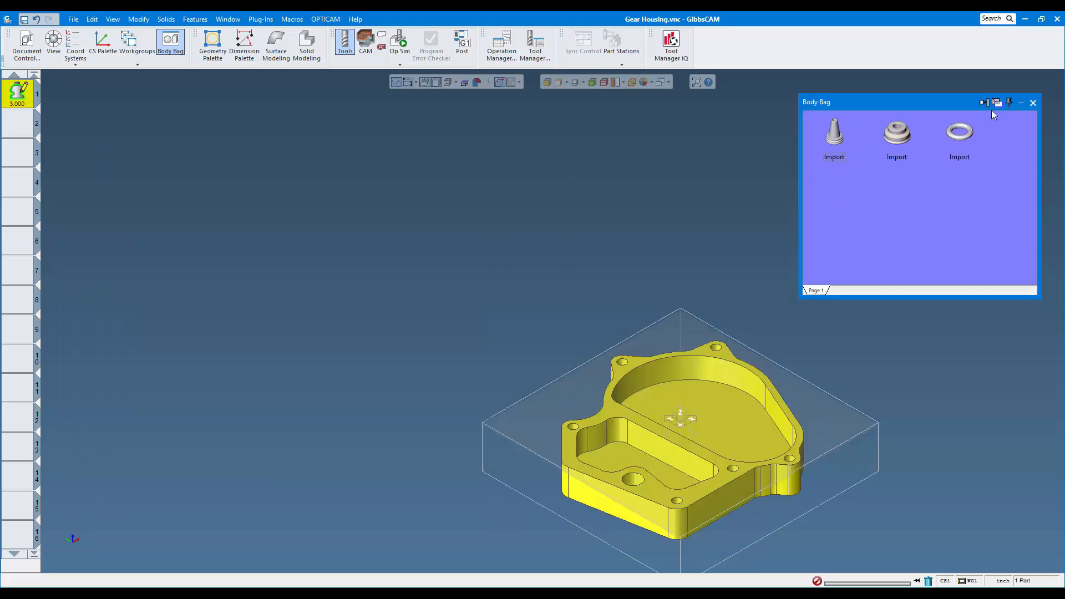
click(1033, 103)
click(950, 188)
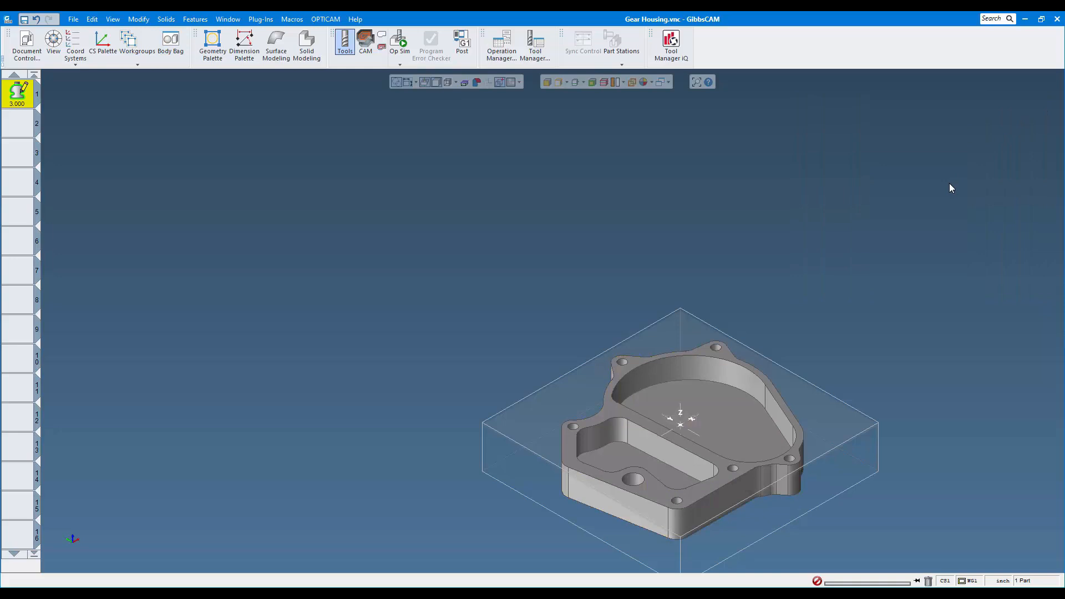
key(ctrl+f)
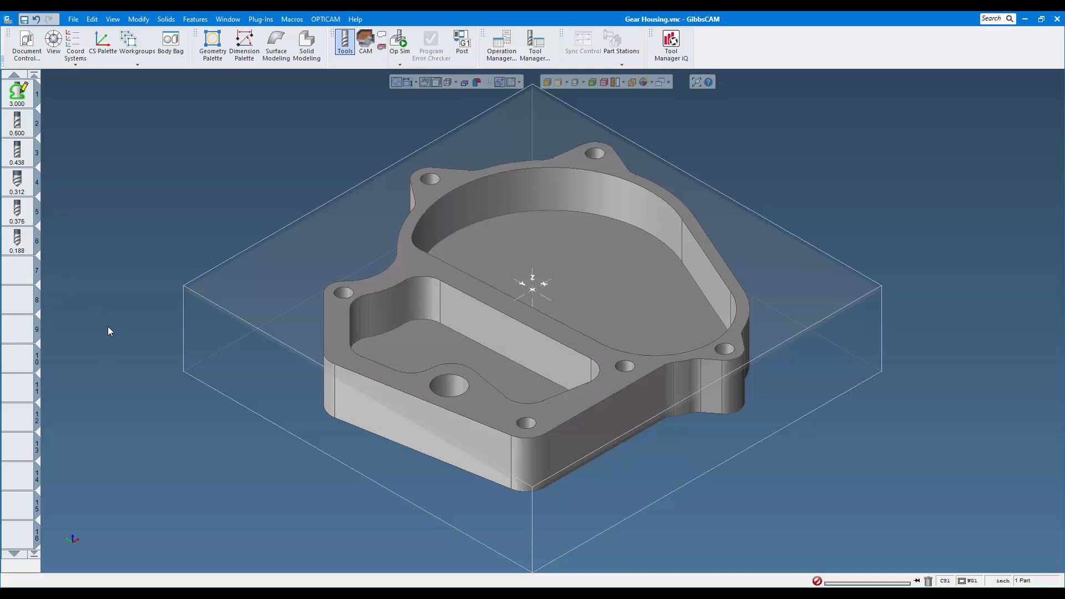
Create a Face Milling roughing process with the 3-inch form tool and generate its toolpath on the stock
click(366, 43)
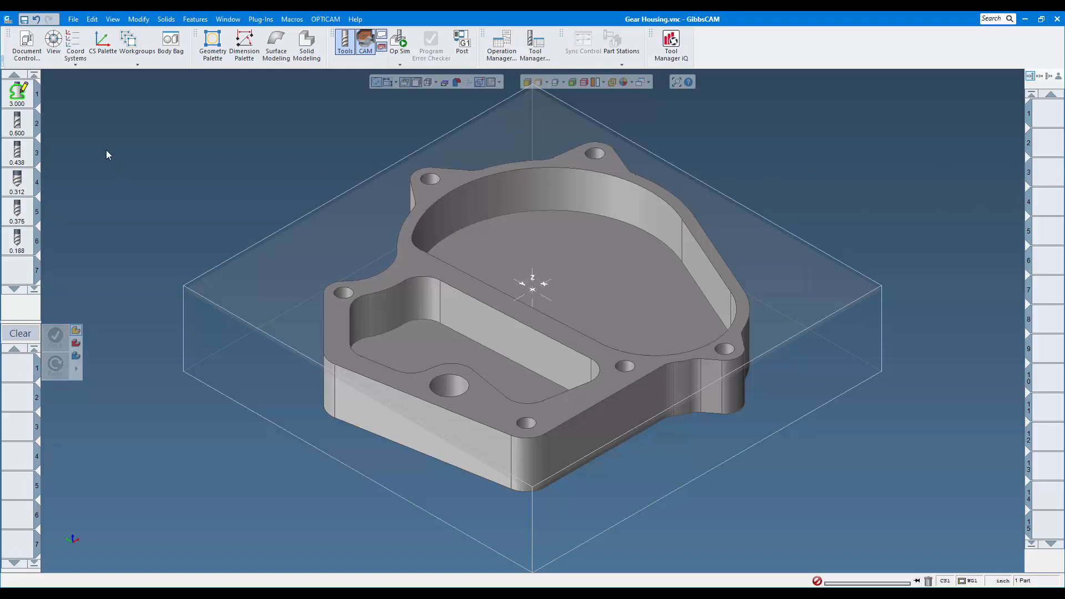
drag(20, 91, 20, 371)
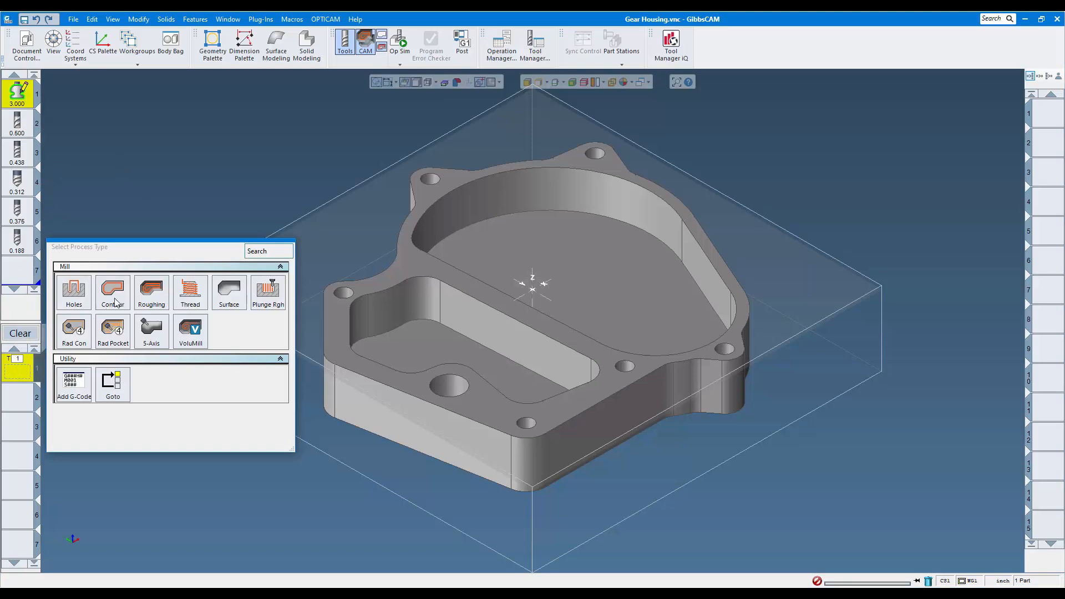
click(150, 294)
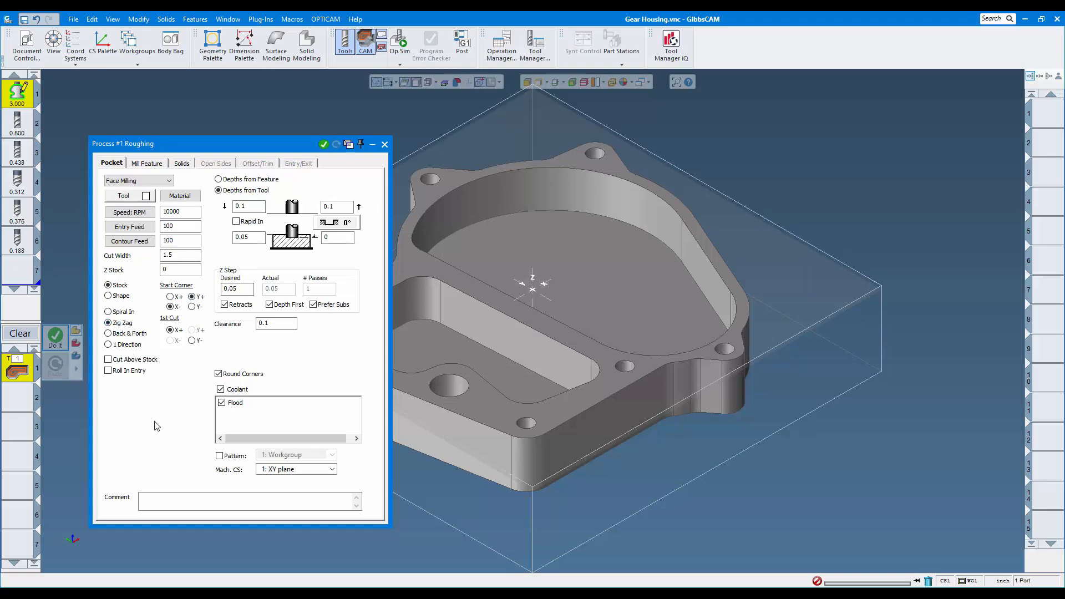
click(56, 340)
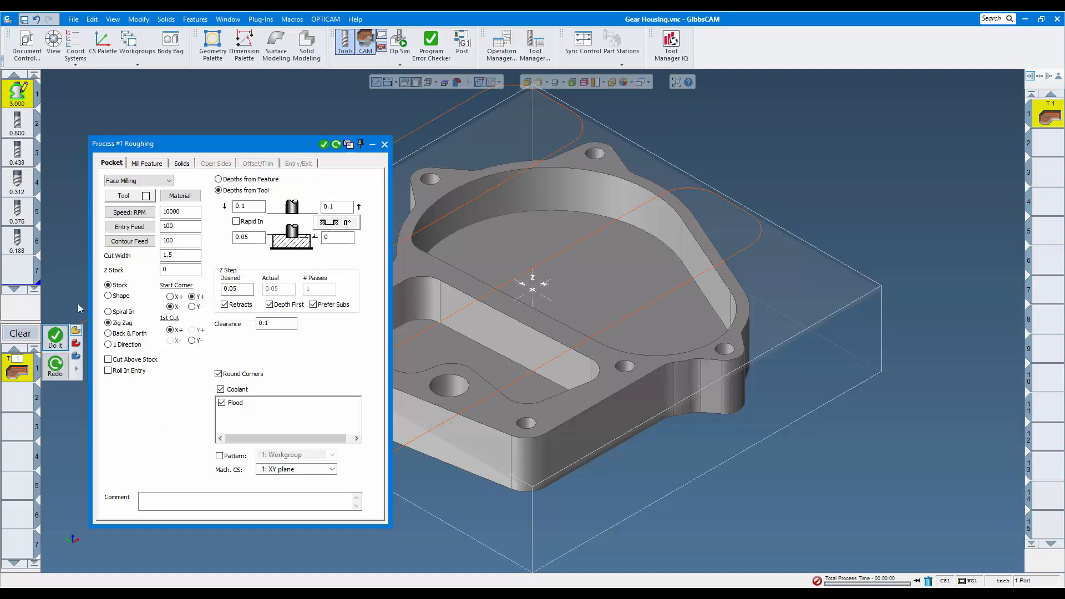
click(386, 145)
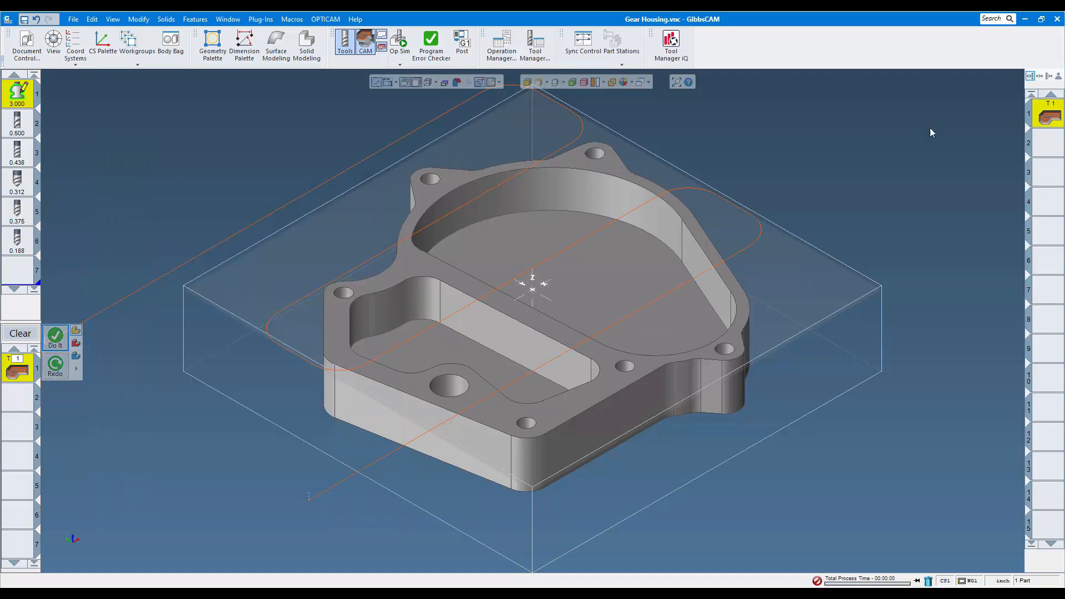
Simulate the face milling operation in Op Sim with the operation and tool deselected, and return to the part view
click(1047, 144)
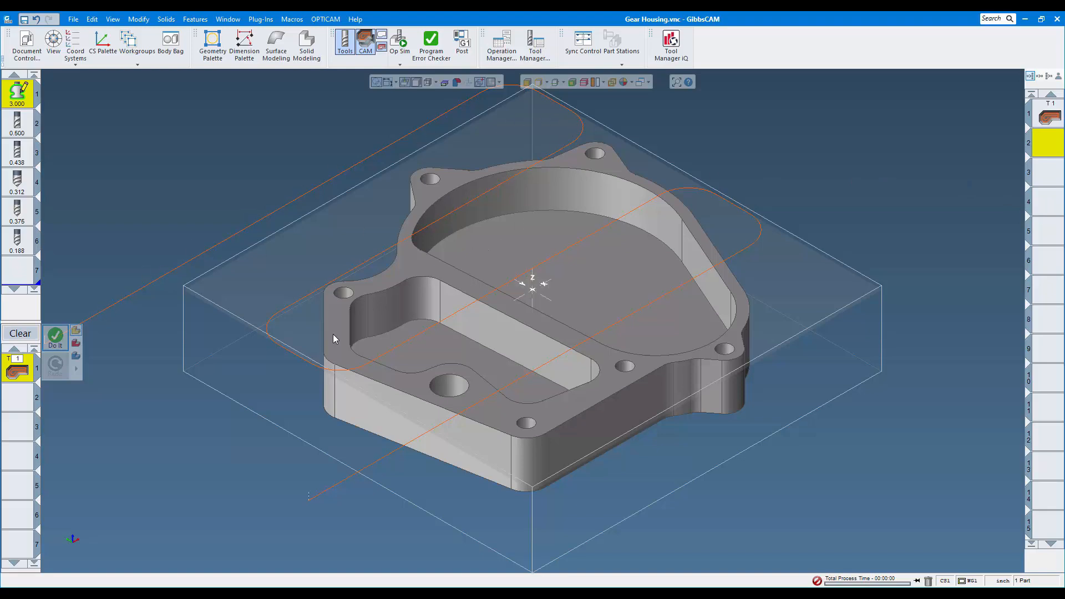
click(7, 272)
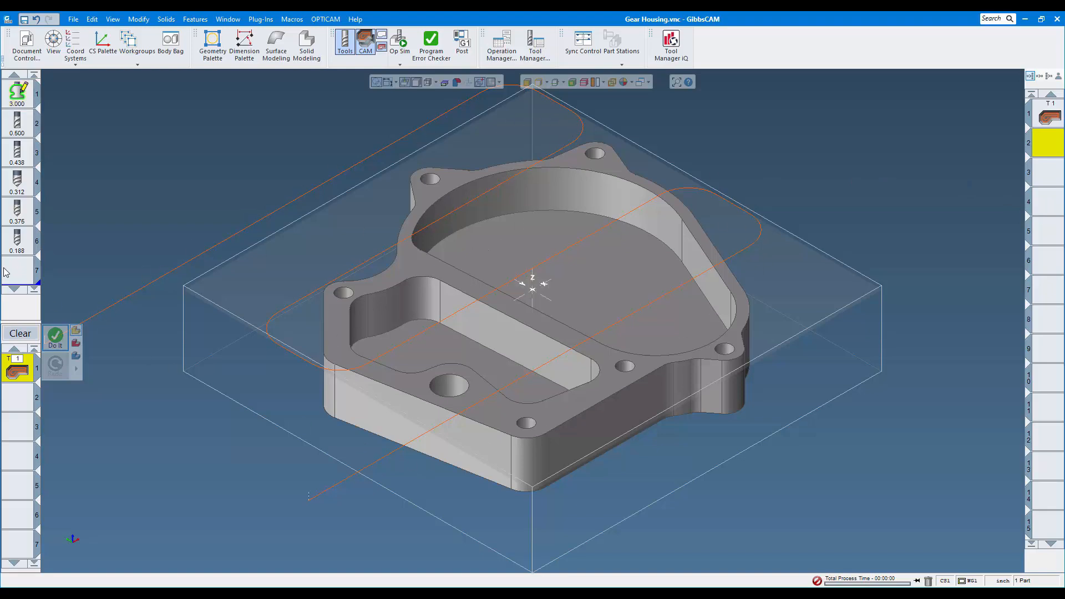
scroll(473, 439, down, 1)
scroll(462, 478, down, 2)
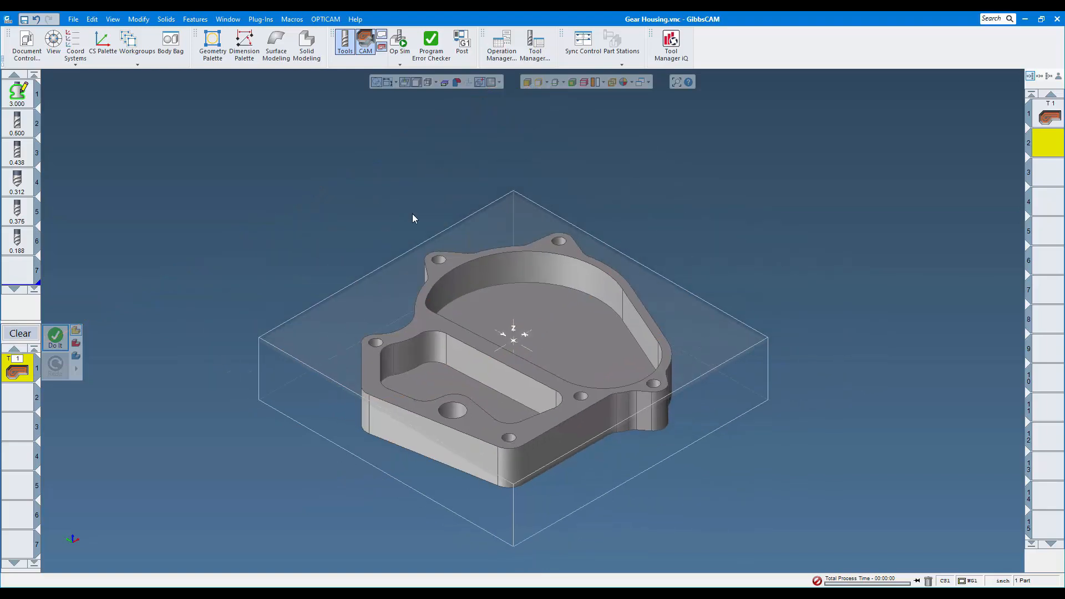
click(399, 40)
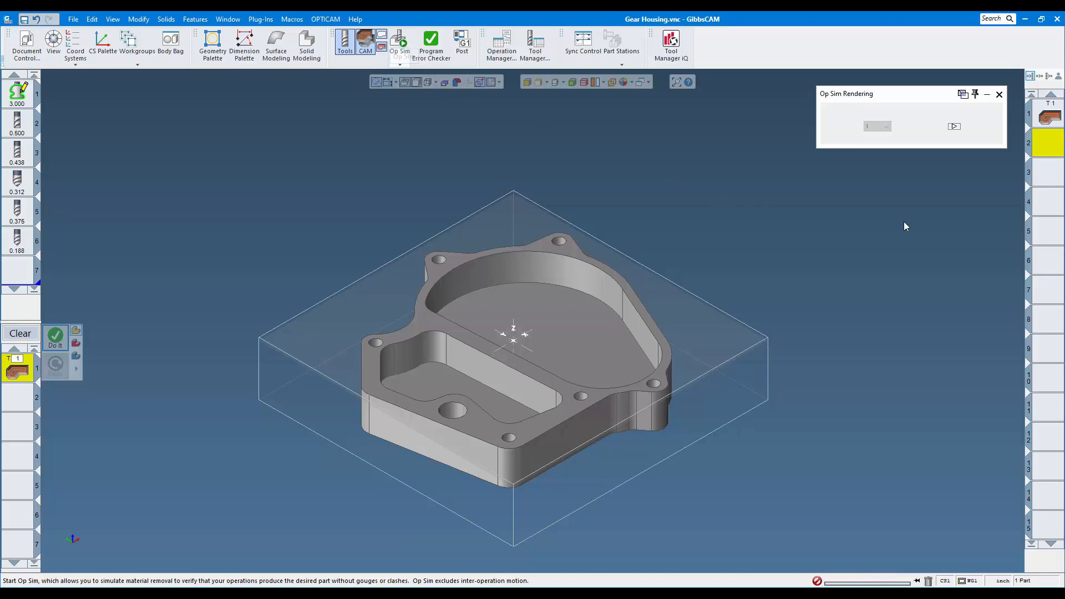
click(955, 127)
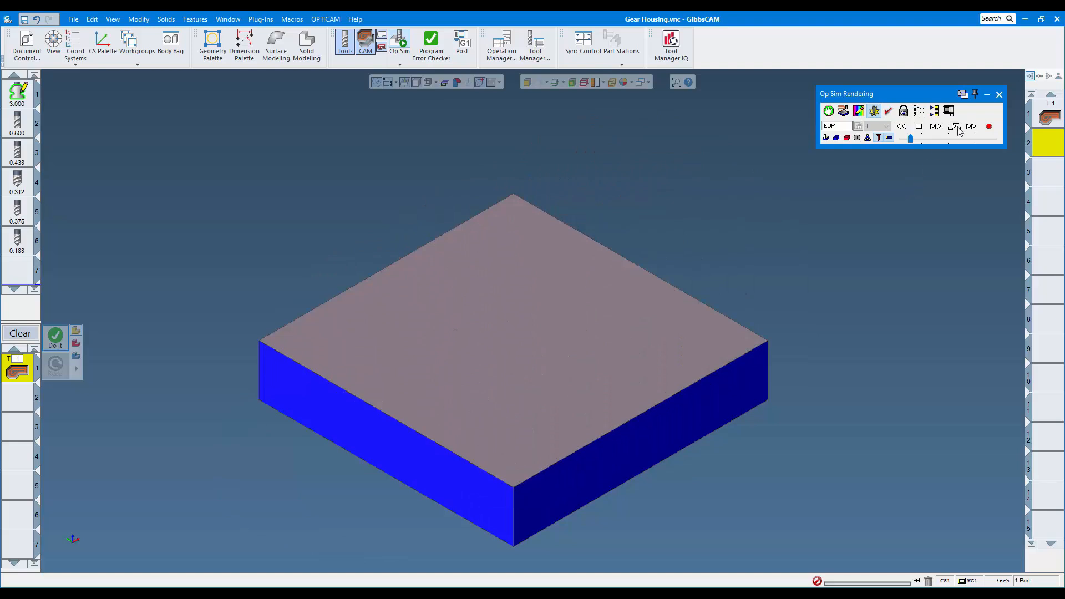
click(999, 94)
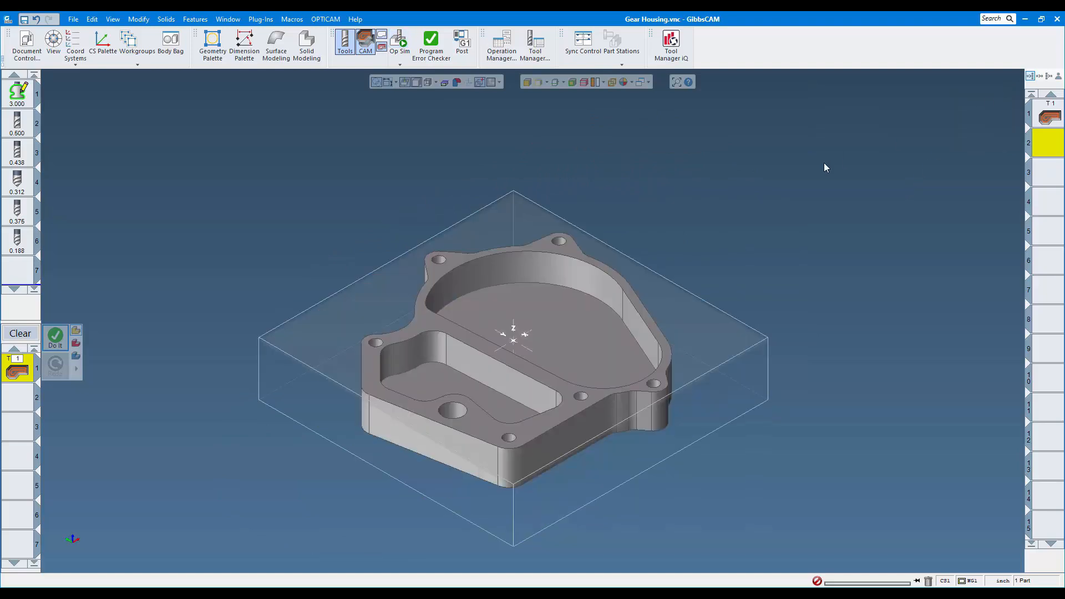
key(ctrl+u)
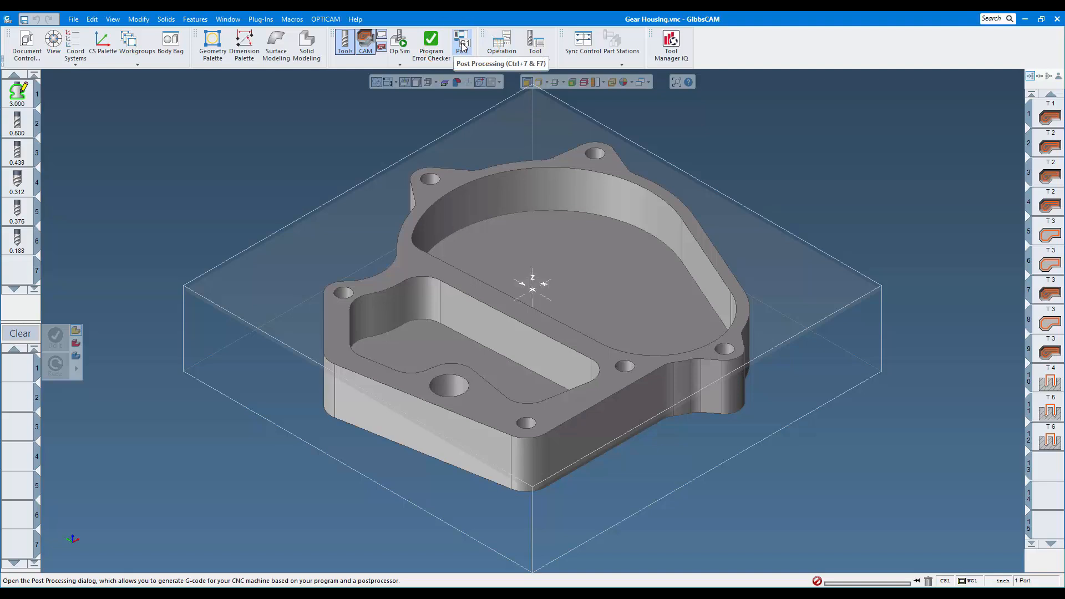
Open Tool Manager iQ and look through its fixtures and fixture assemblies
click(674, 45)
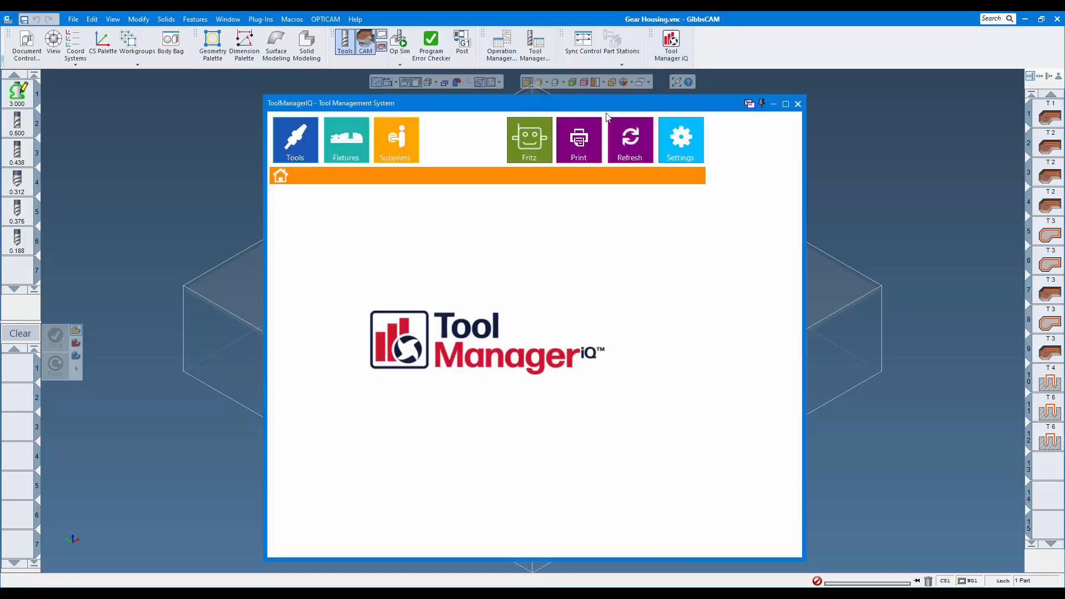
click(342, 139)
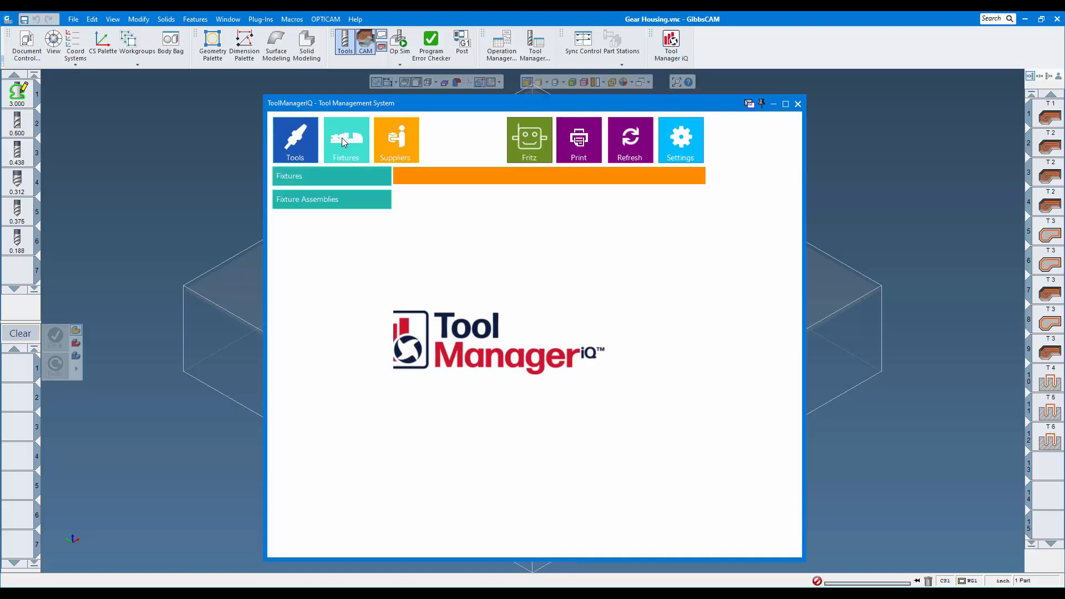
click(320, 182)
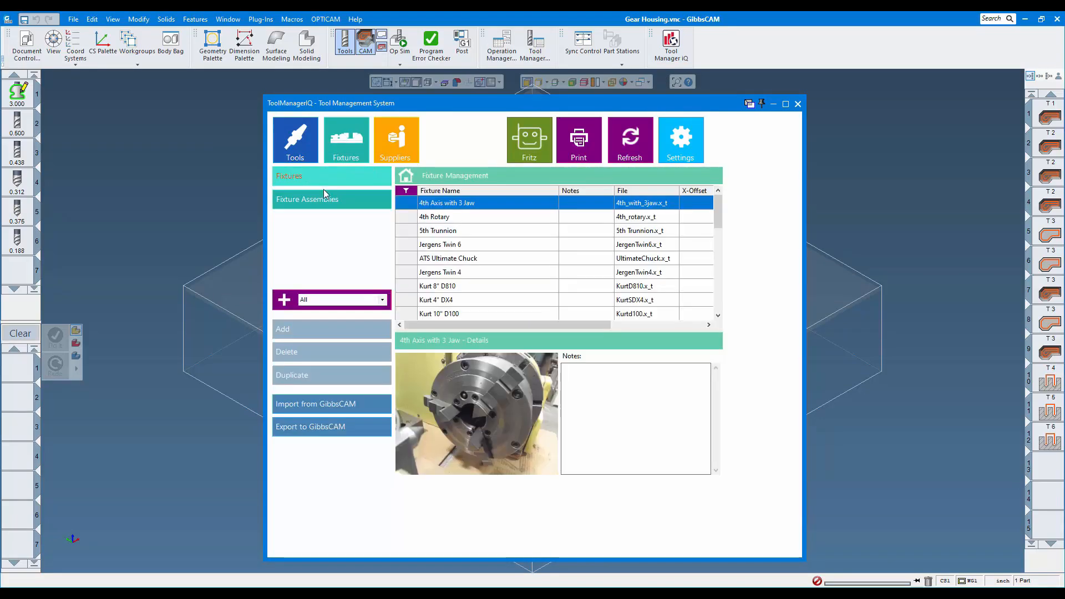
click(330, 201)
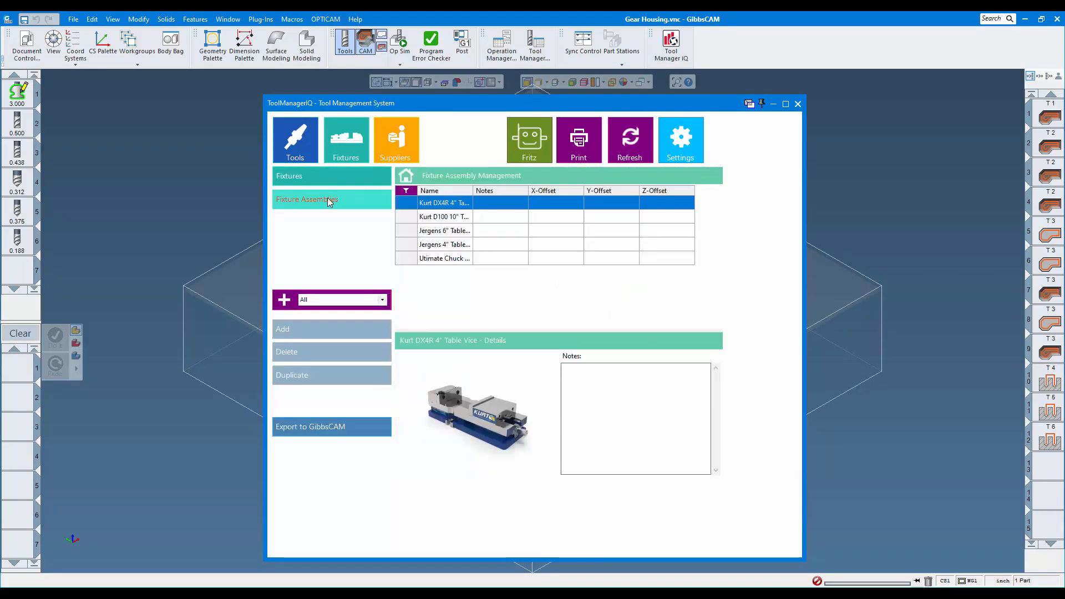
Show the tool library in Tool Manager iQ and start importing the part's tools 1 through 6 into it
click(297, 140)
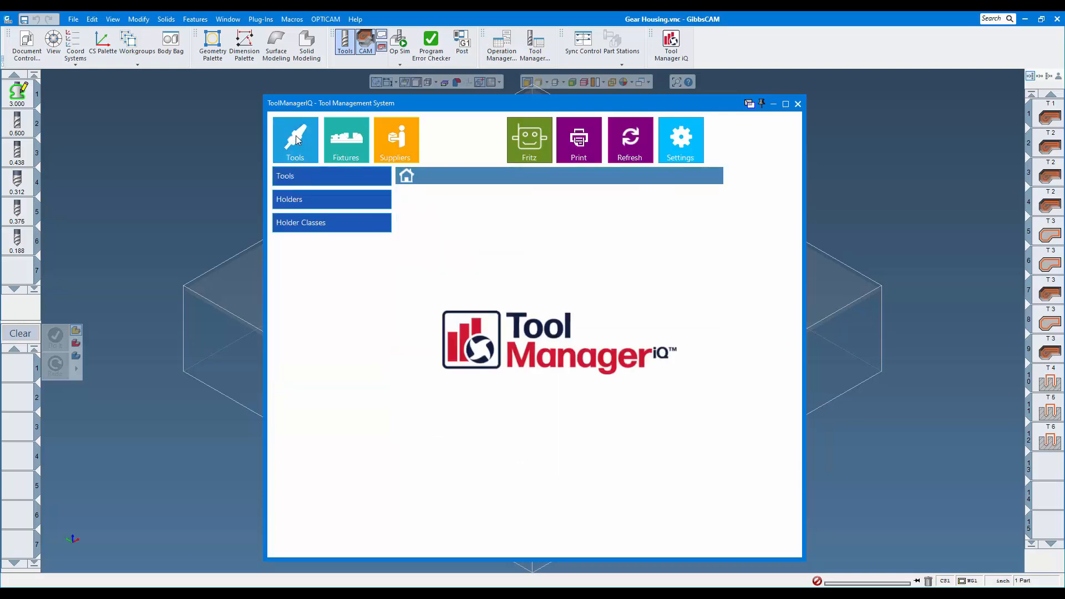
click(304, 179)
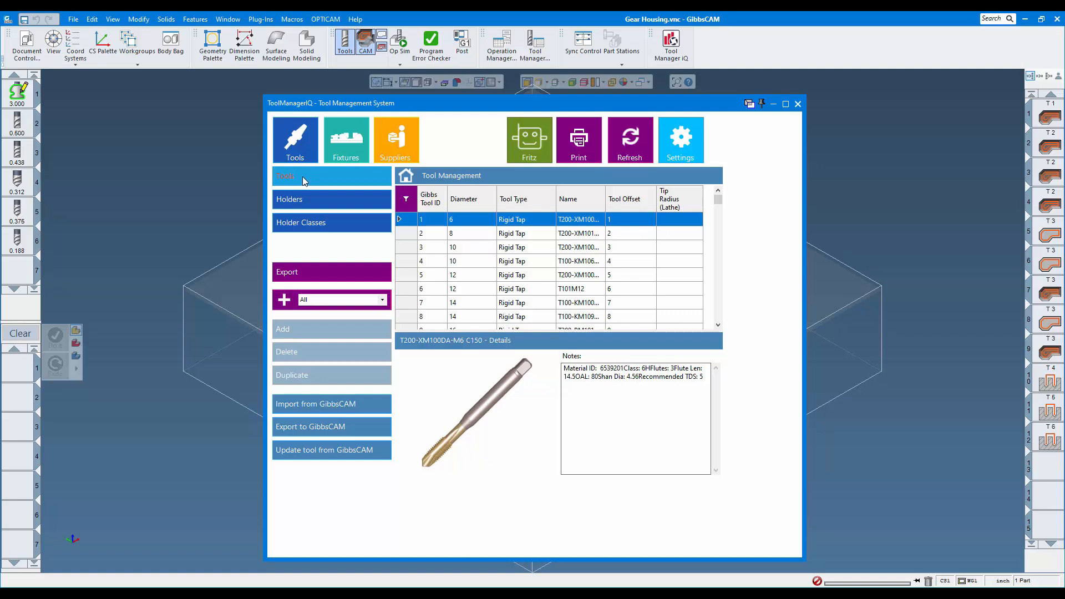
click(20, 93)
shift+click(18, 242)
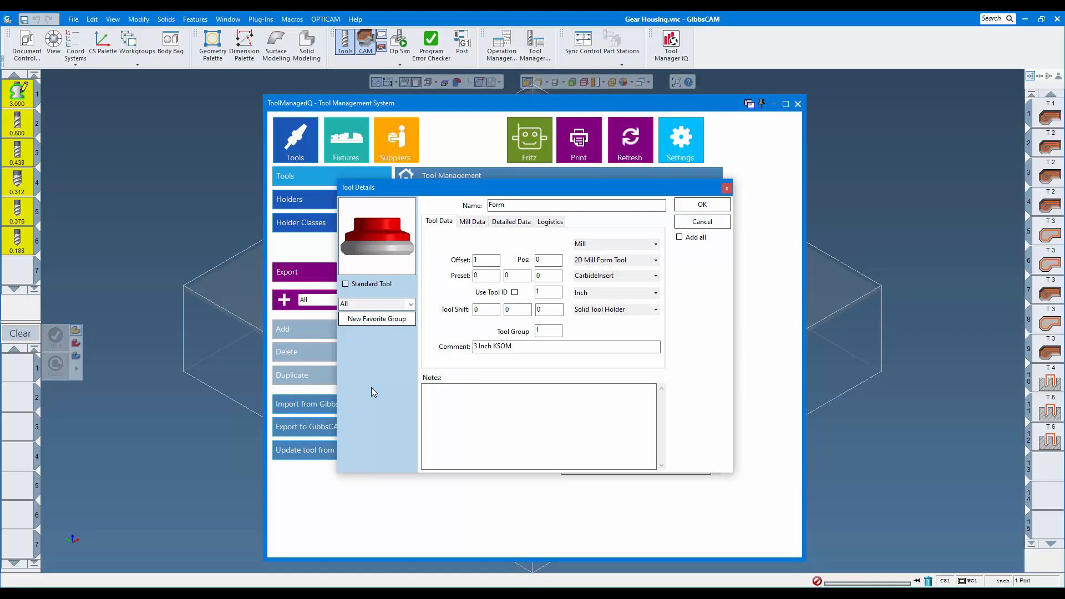
Create a favorite group named Gear Housing and add all the imported tools to it
click(374, 319)
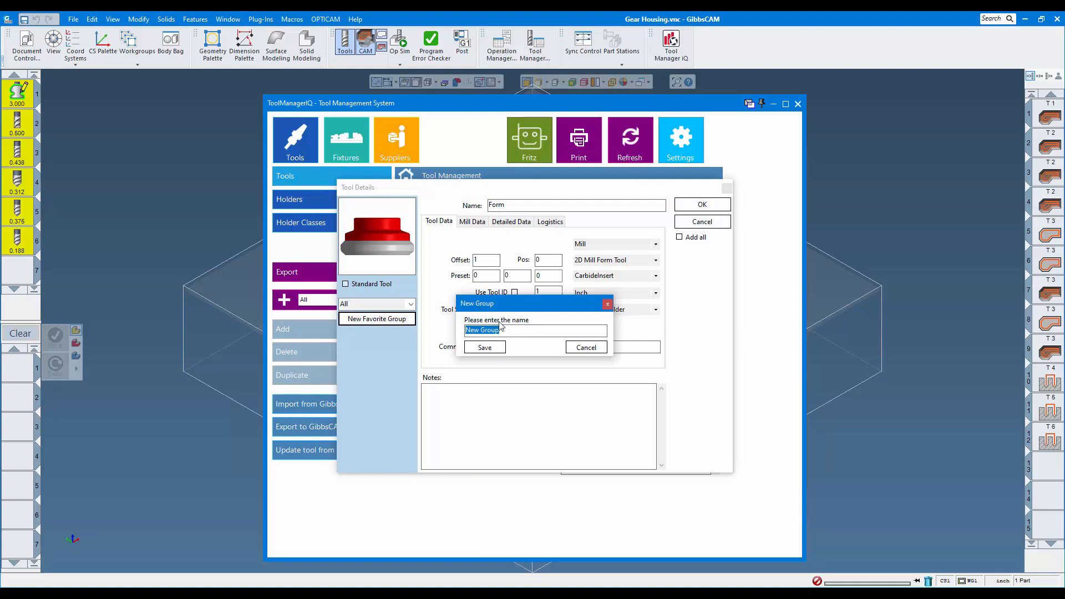
text(Gear Housing)
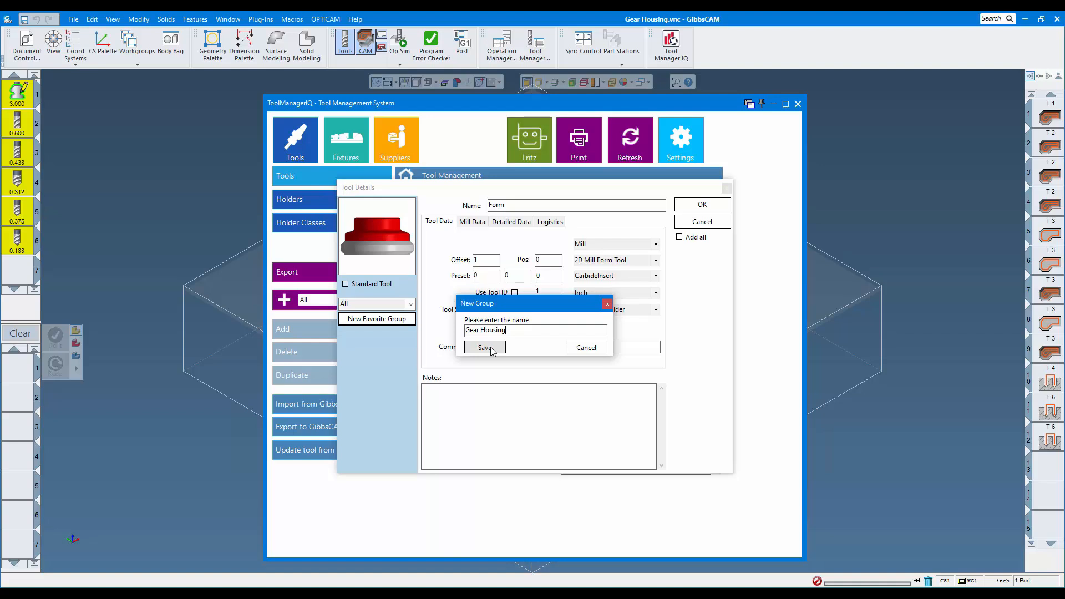
click(485, 348)
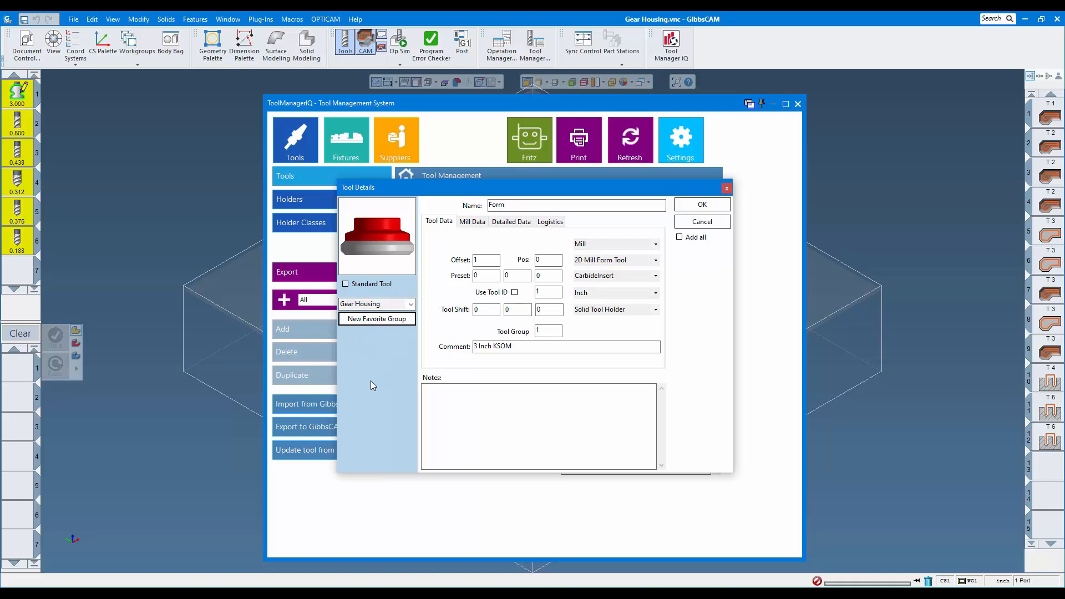
click(679, 238)
click(702, 206)
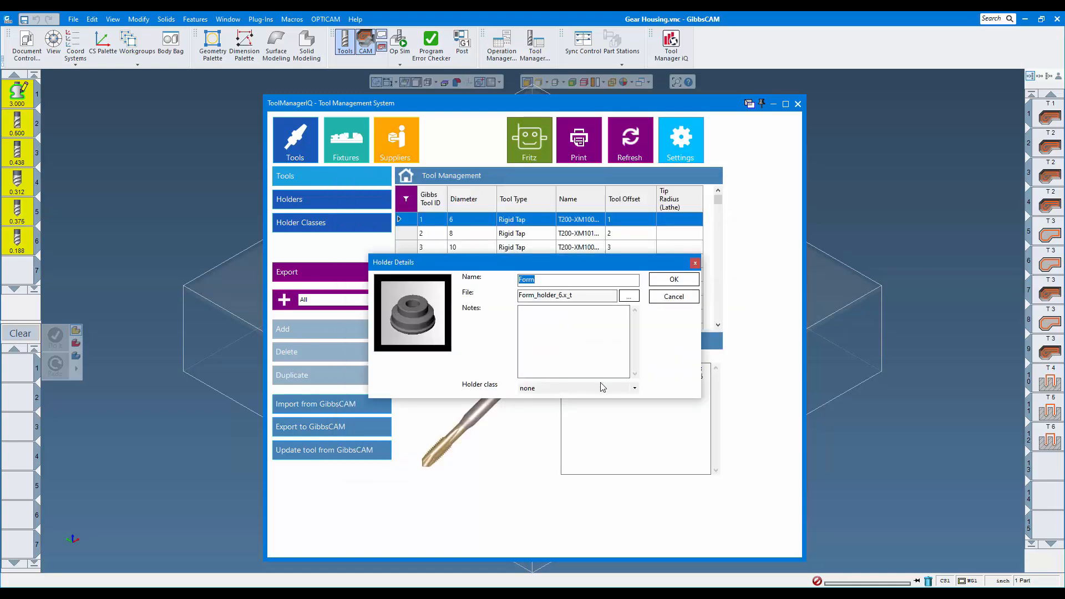
Assign the CAT40 holder class to the Form tool's imported holder and save it
click(635, 389)
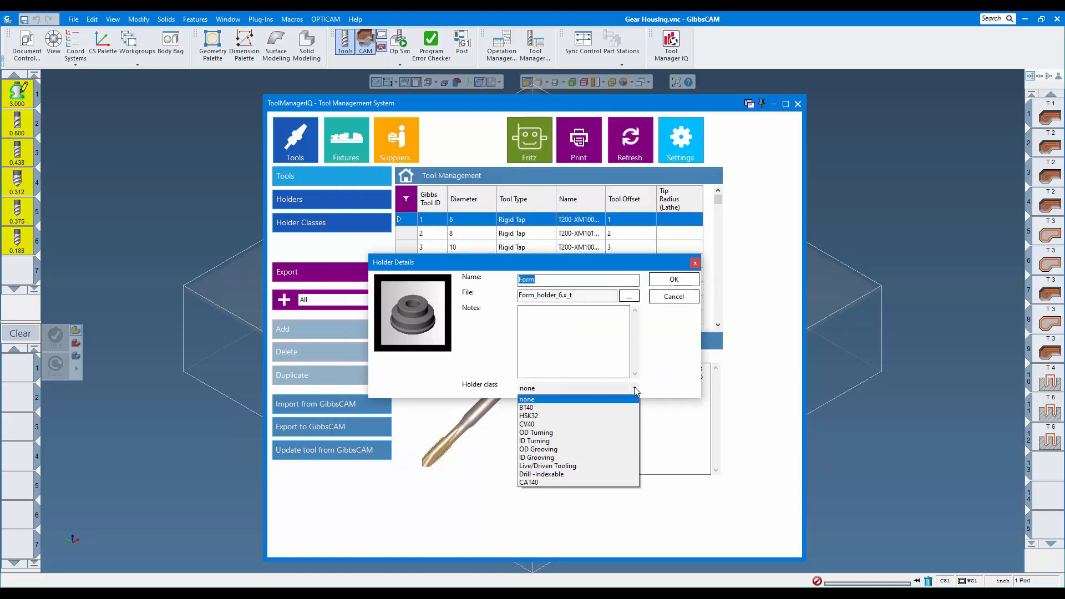
click(534, 486)
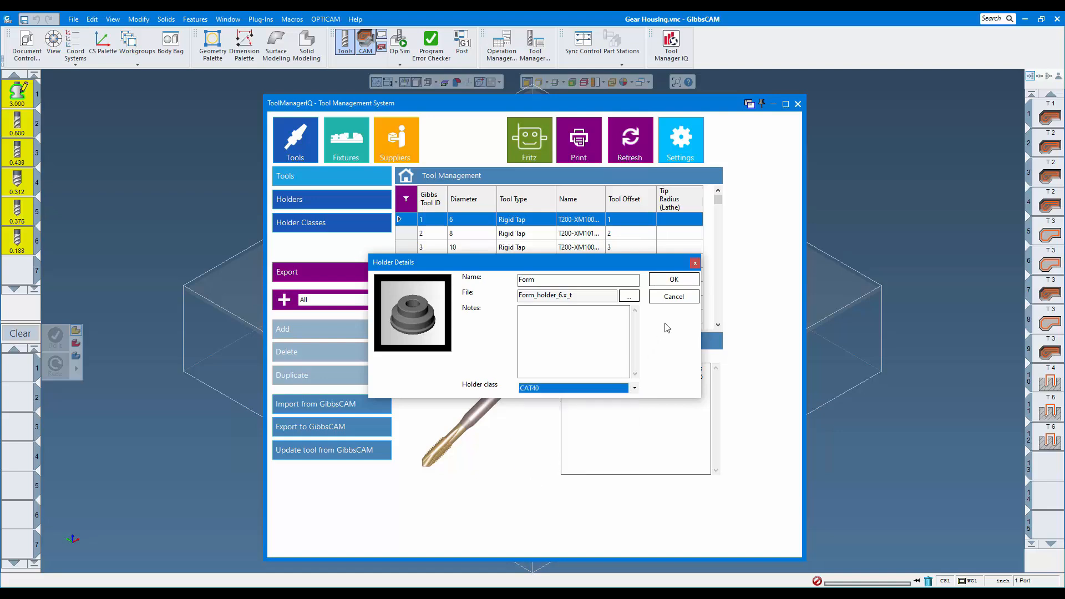
click(674, 281)
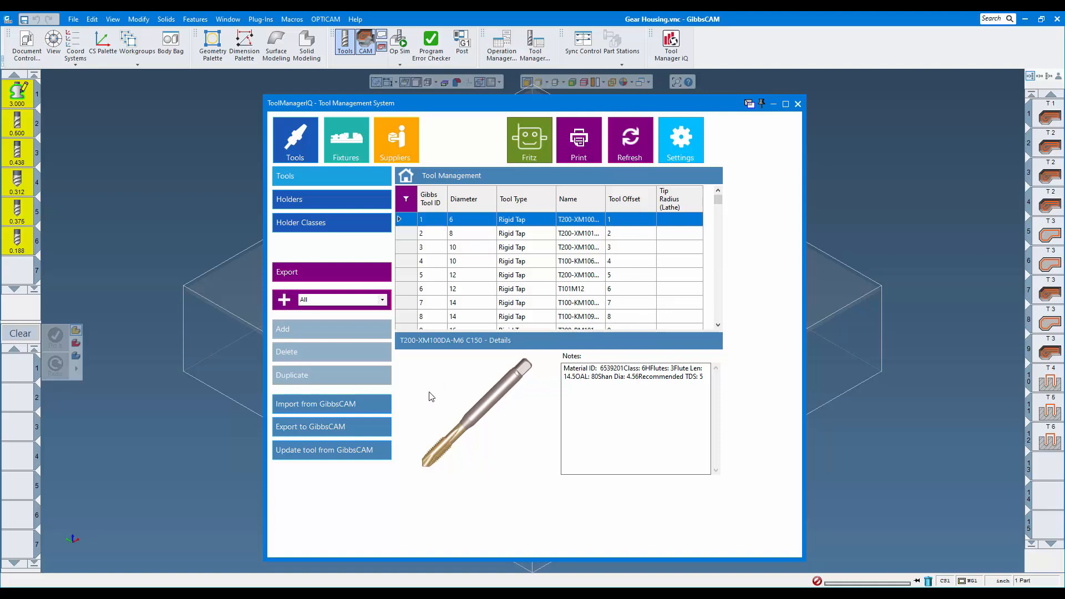
Filter the tool list to the Gear Housing group and set the Form tool's image to 3 Inch KSOM.jpg
click(384, 302)
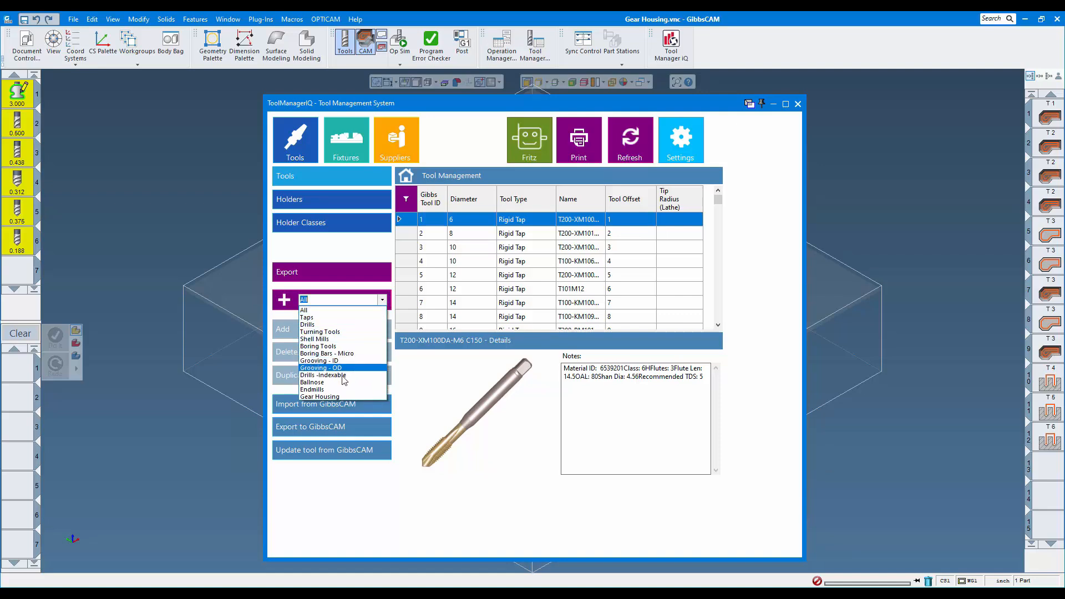
click(329, 397)
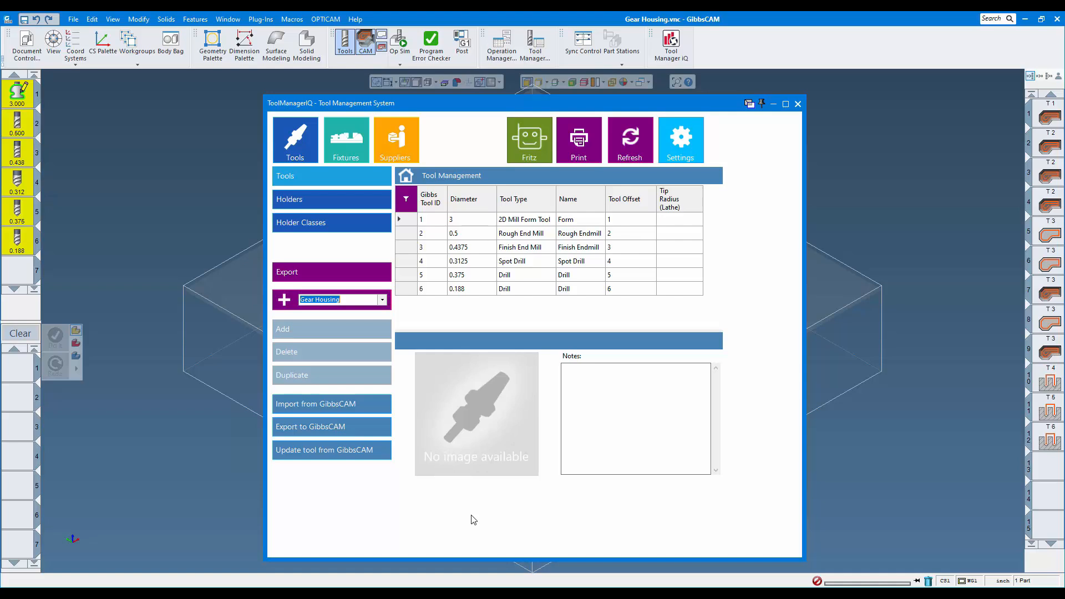
double_click(469, 223)
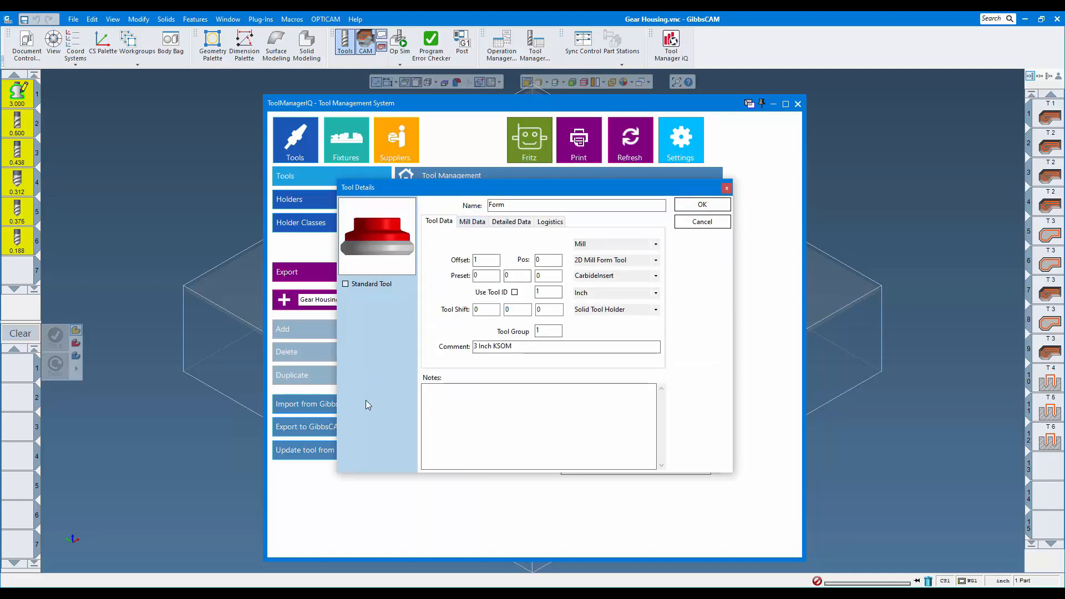
click(550, 221)
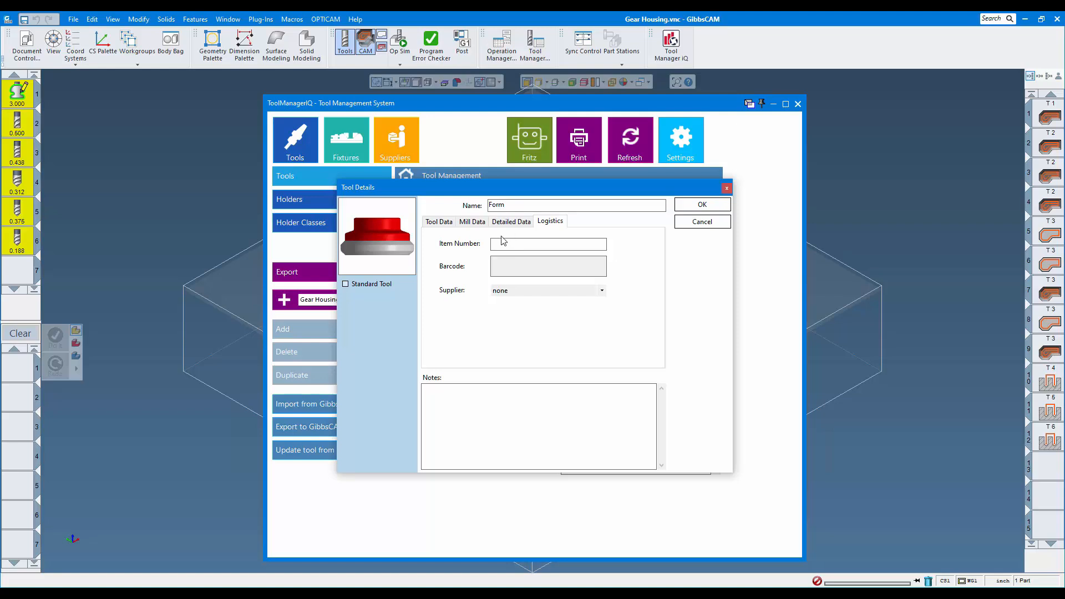
click(378, 235)
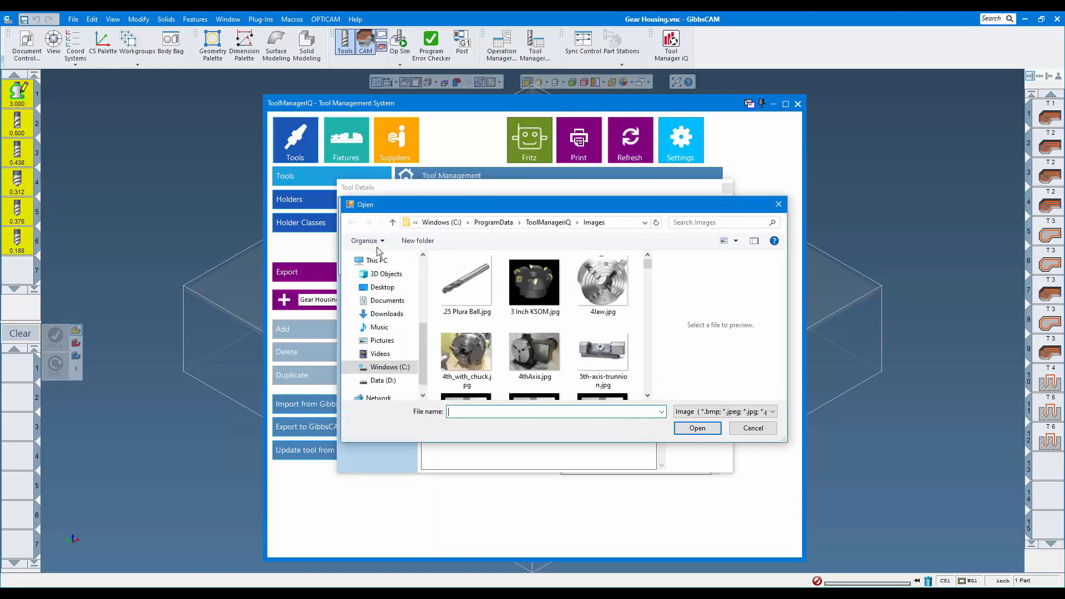
double_click(535, 283)
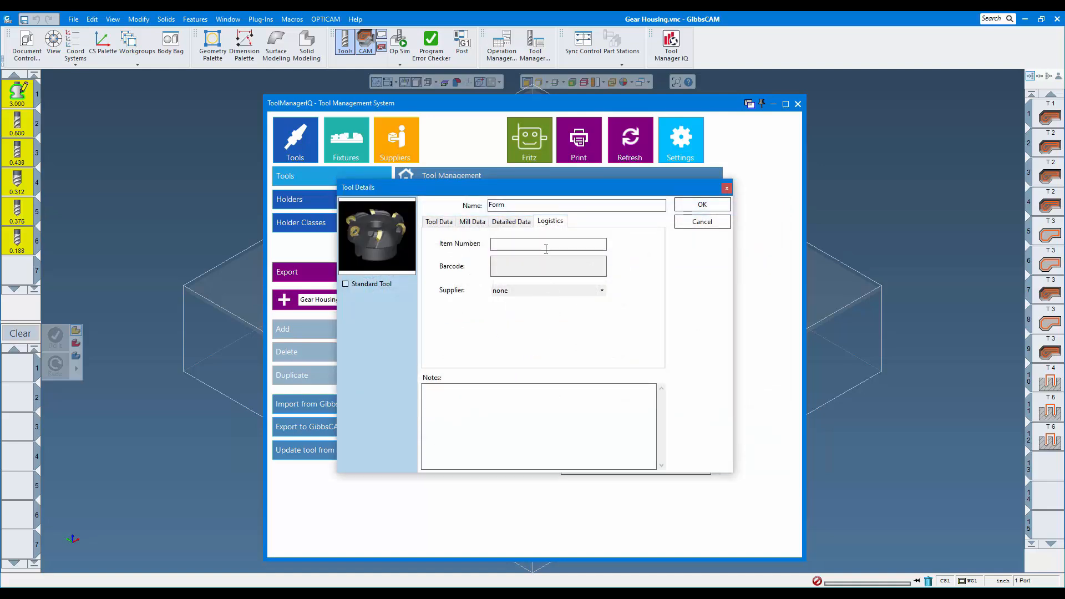
Give the Form tool item number 123456 and supplier SANDVIK, and save its details
click(545, 247)
text(123456)
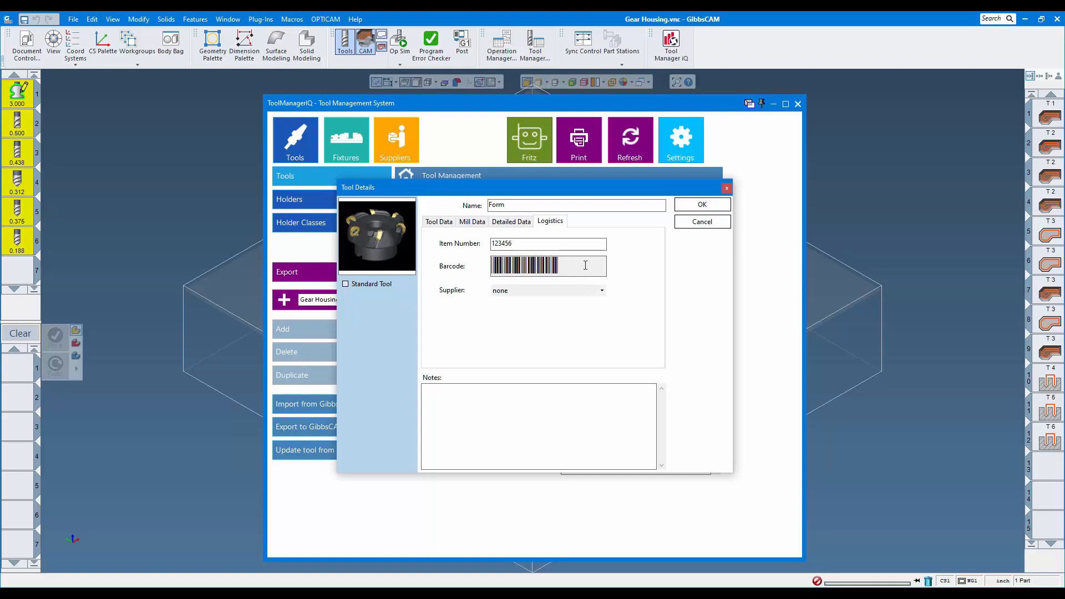
click(603, 292)
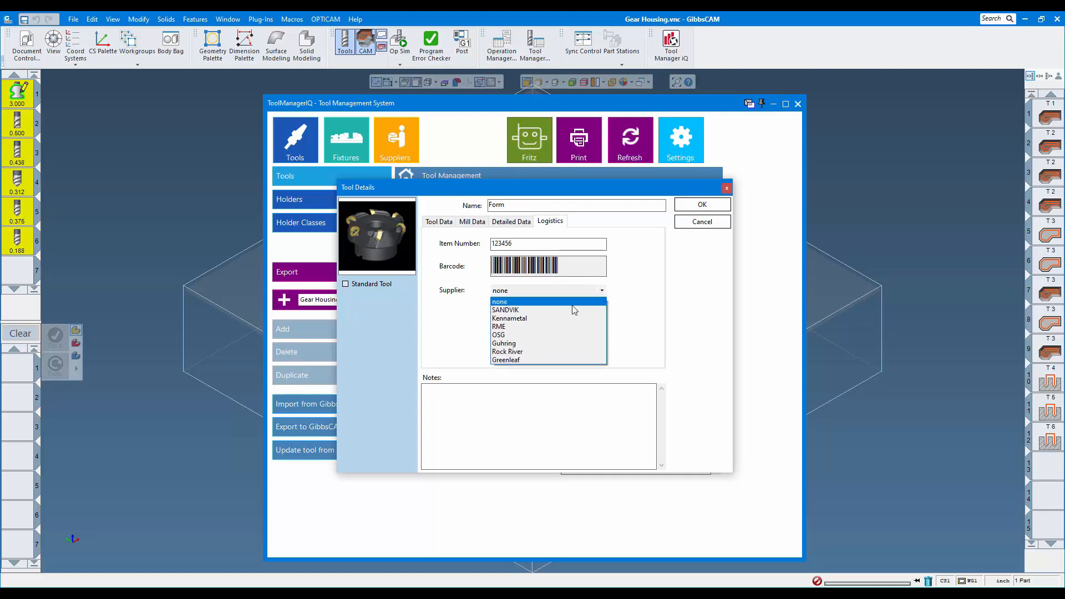
click(510, 310)
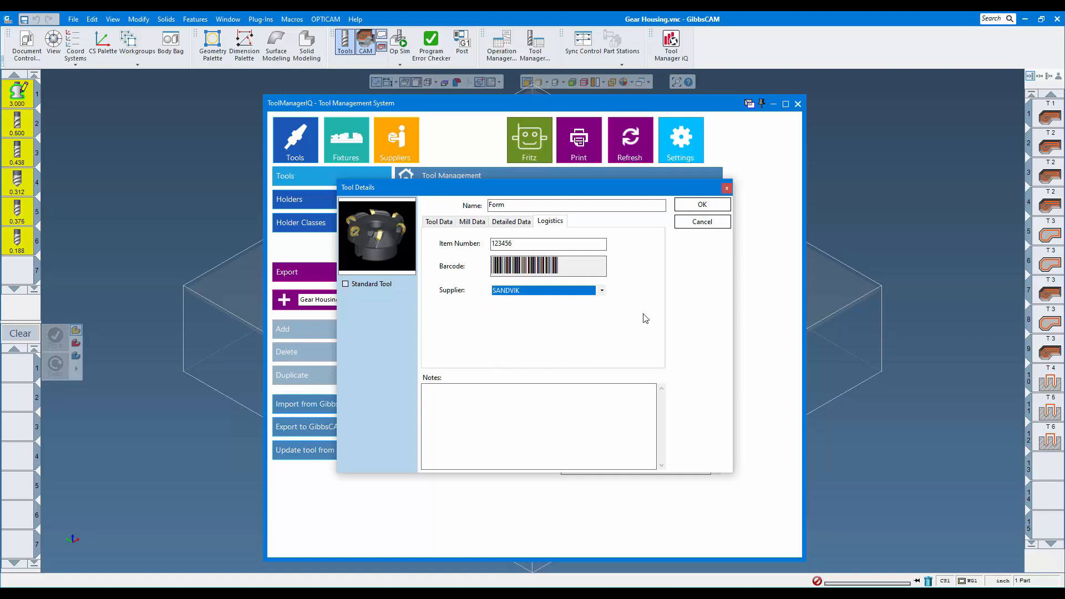
click(702, 205)
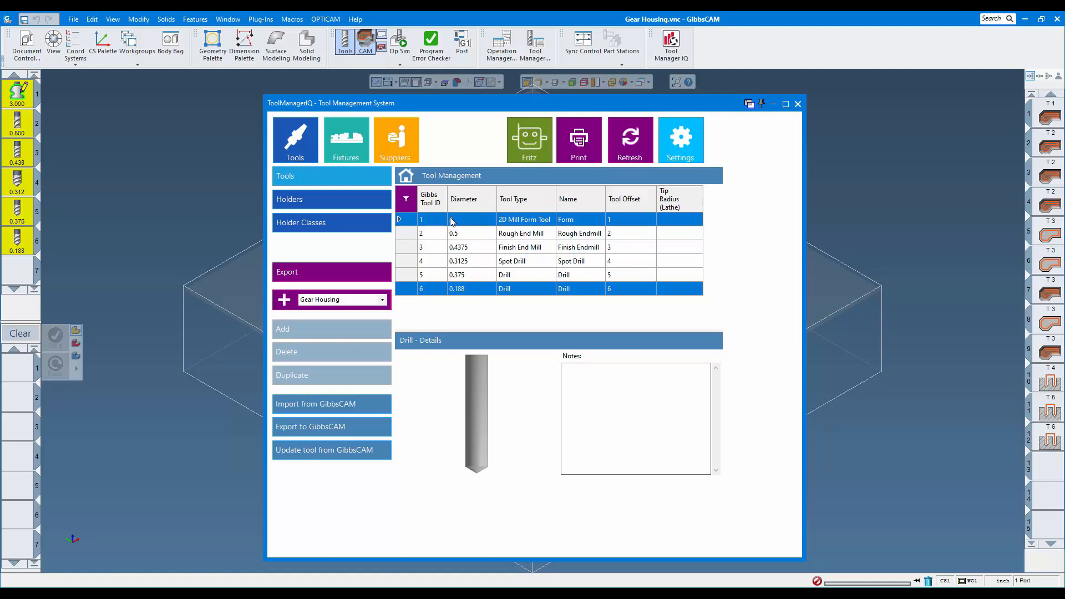
Open the SANDVIK entry's details in the supplier list
click(404, 139)
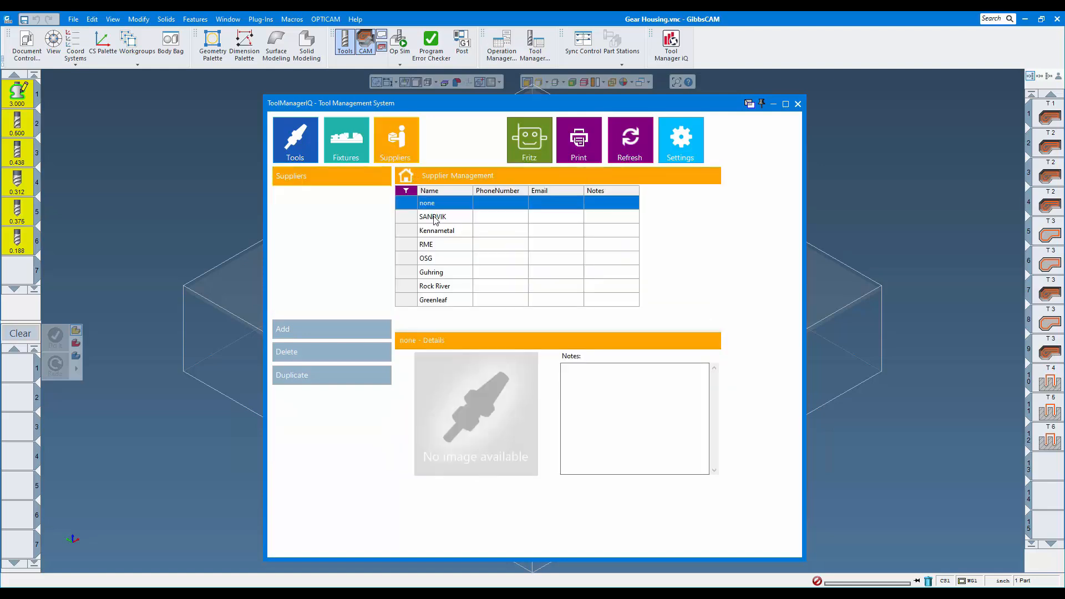
double_click(434, 219)
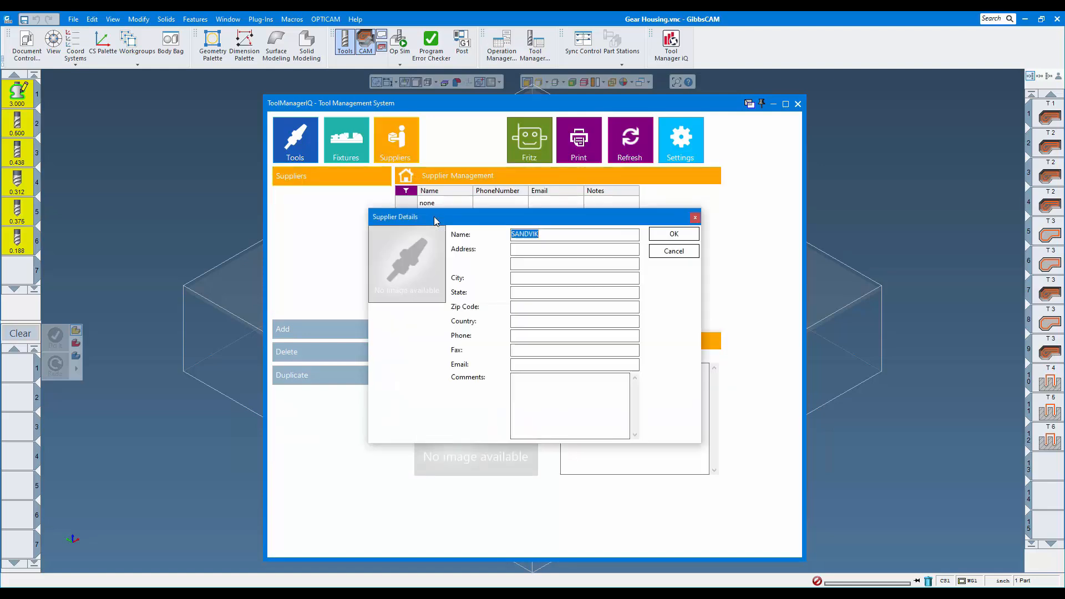